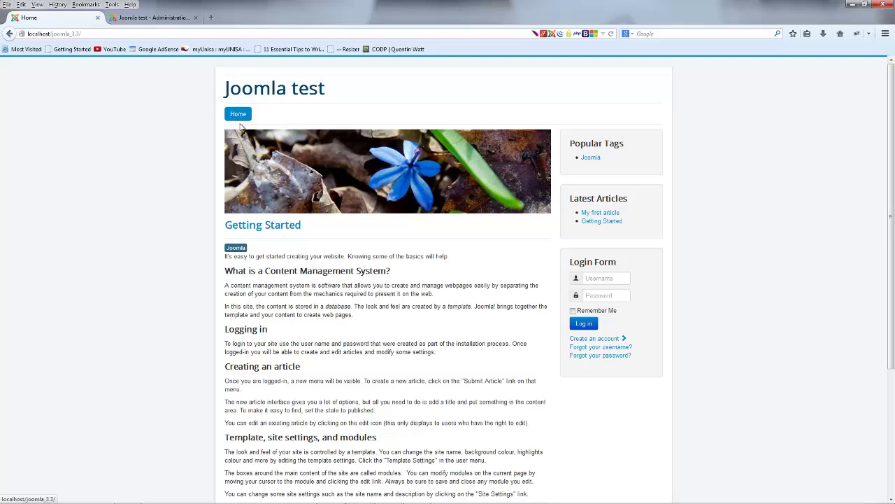
Switch from the site's front end to the administrator page and log in with the account's username and password
left_click(234, 116)
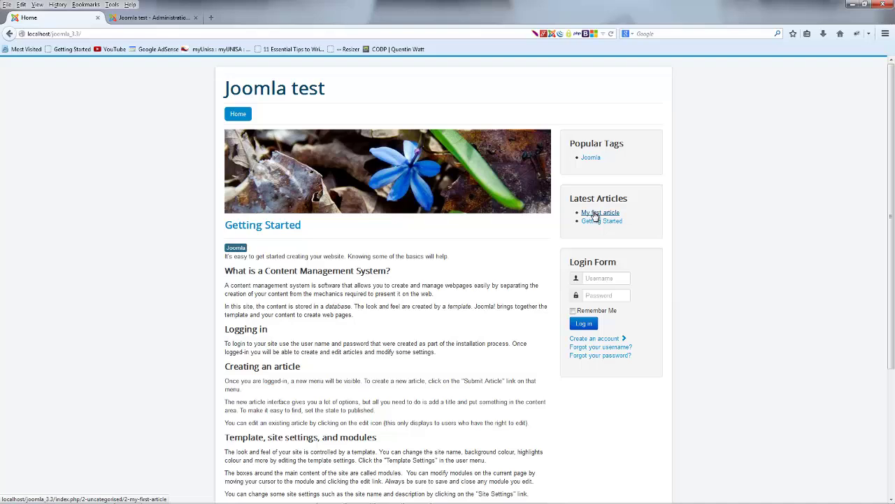
left_click(155, 18)
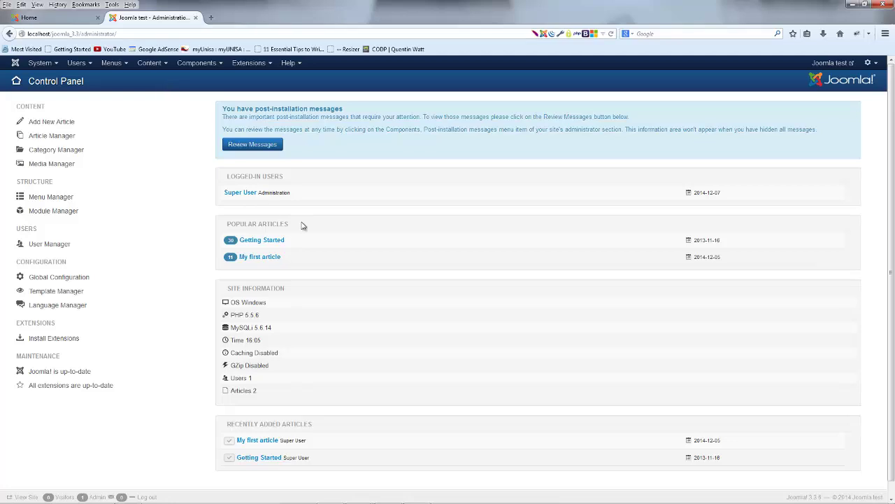
left_click(172, 34)
key("Return")
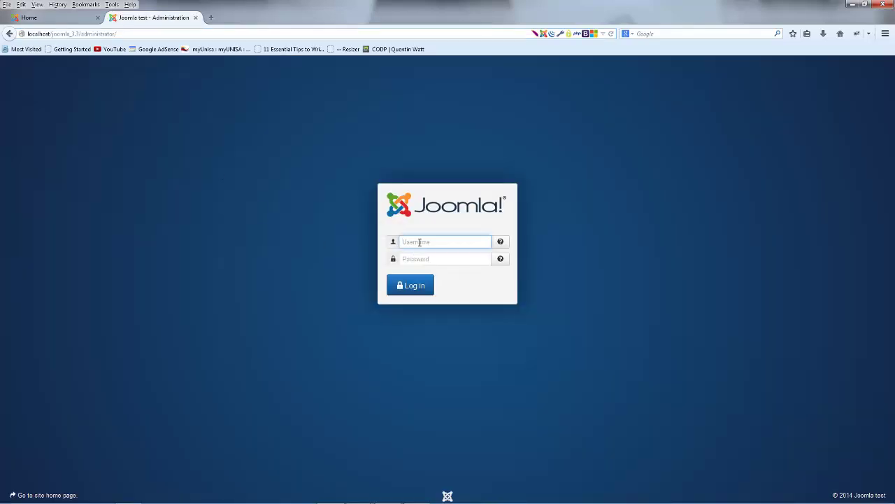
left_click(417, 243)
left_click(425, 287)
left_click(402, 286)
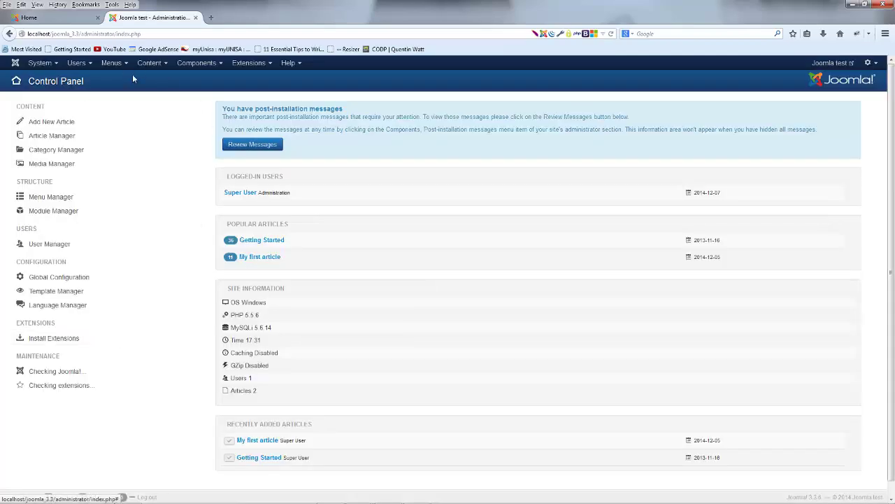
Open the Main Menu's item list in the Menu Manager and compare it with the menu on the site's front end
left_click(123, 63)
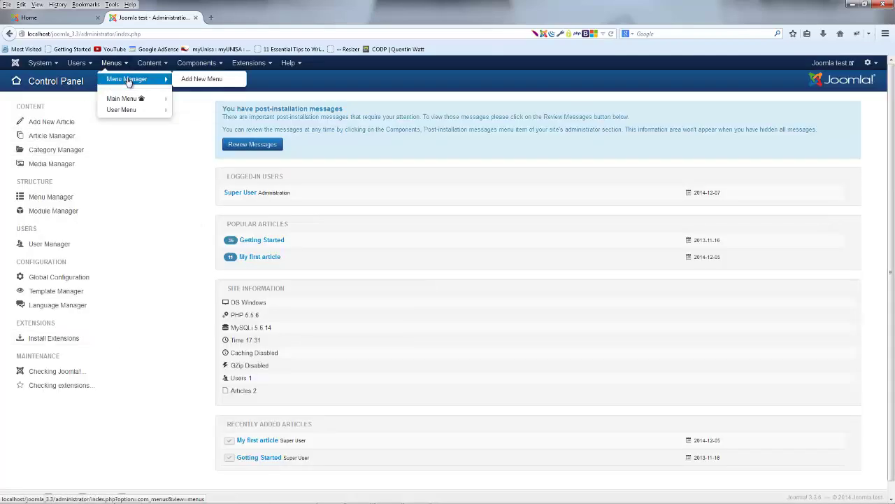
left_click(122, 78)
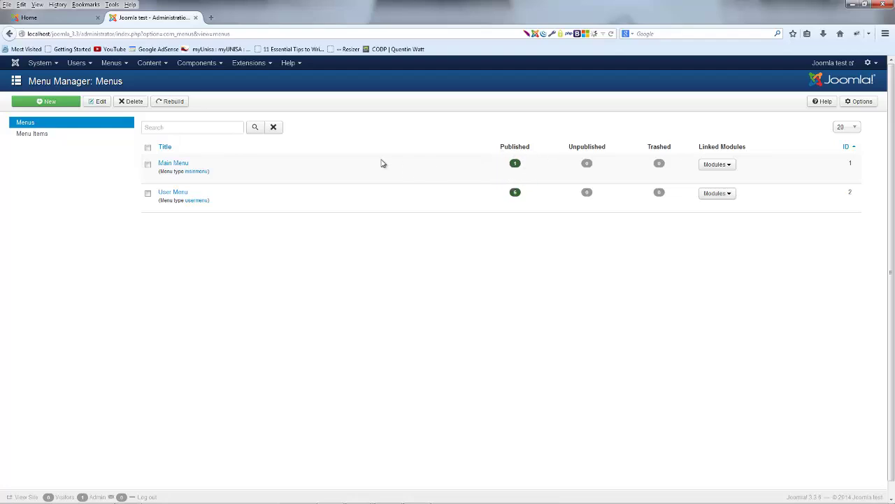
left_click(163, 165)
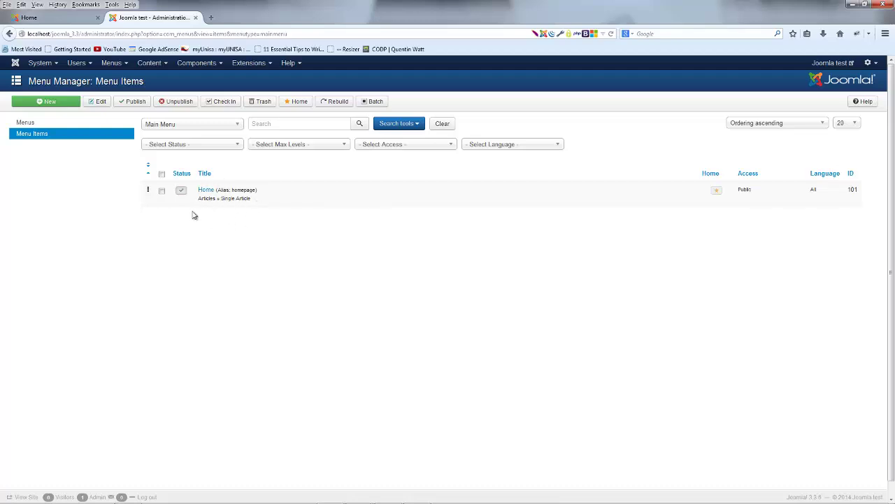
left_click(56, 19)
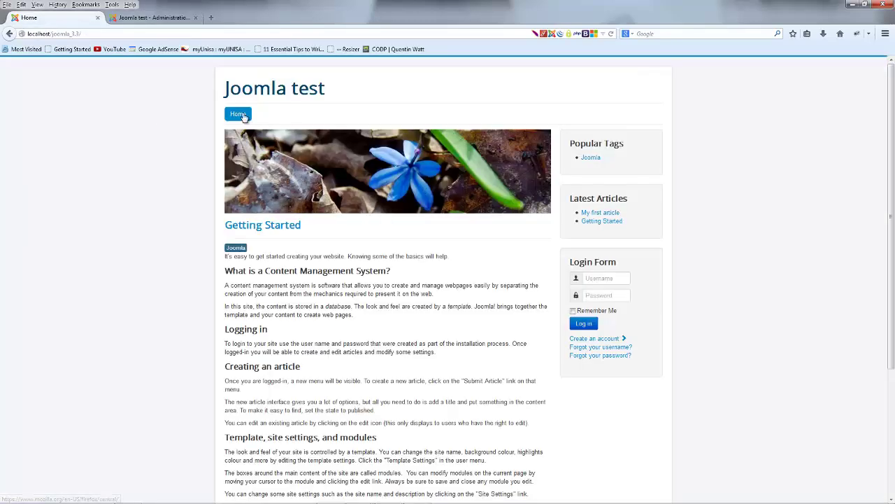
left_click(144, 17)
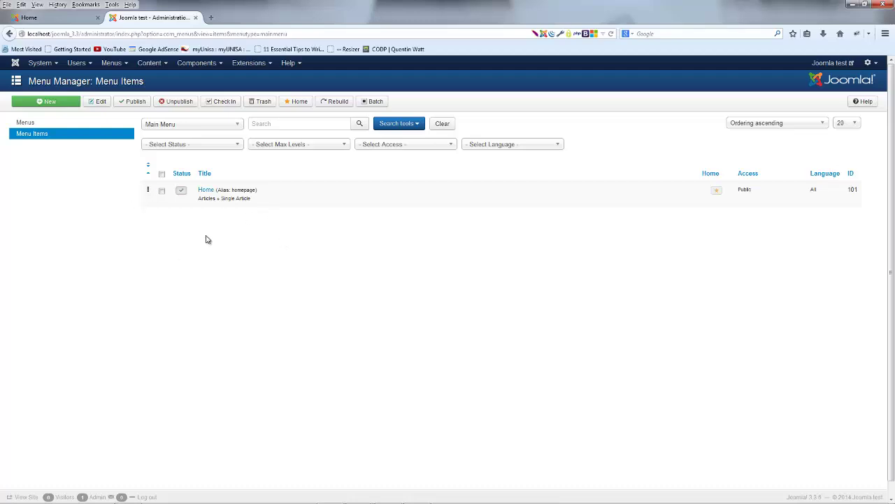
Start a new Main Menu item titled "First article", leaving its alias empty
left_click(72, 105)
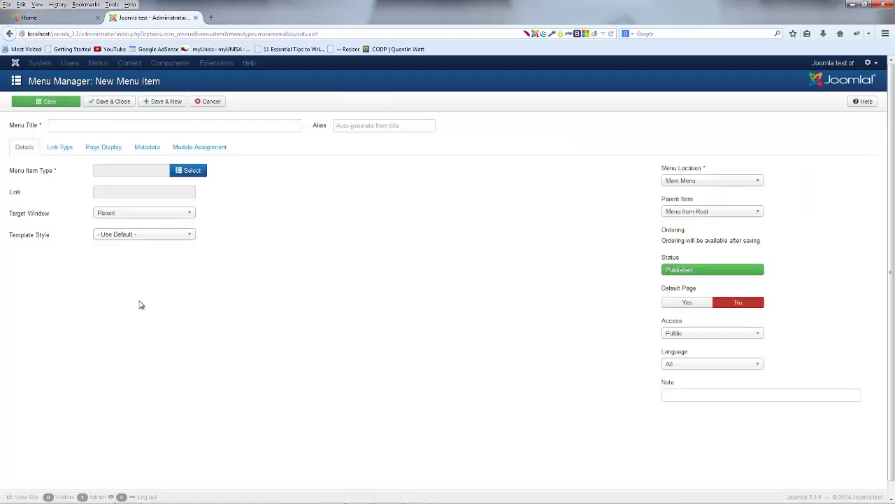
left_click(83, 123)
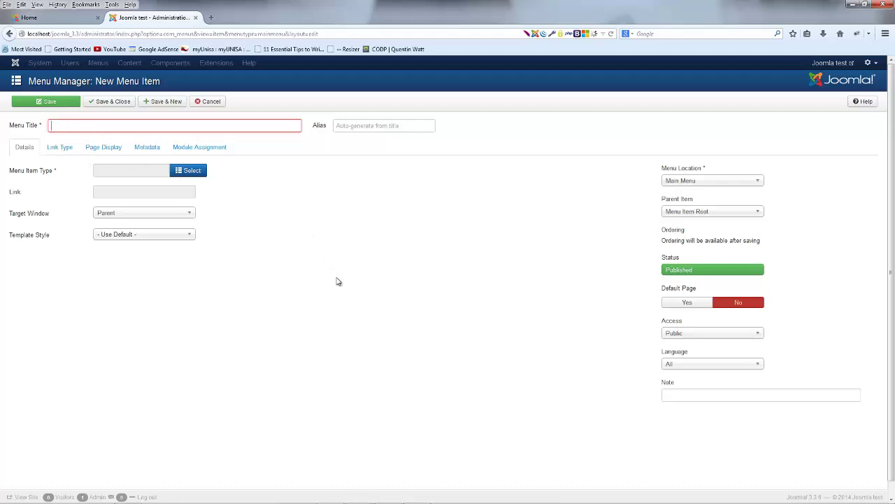
left_click(63, 18)
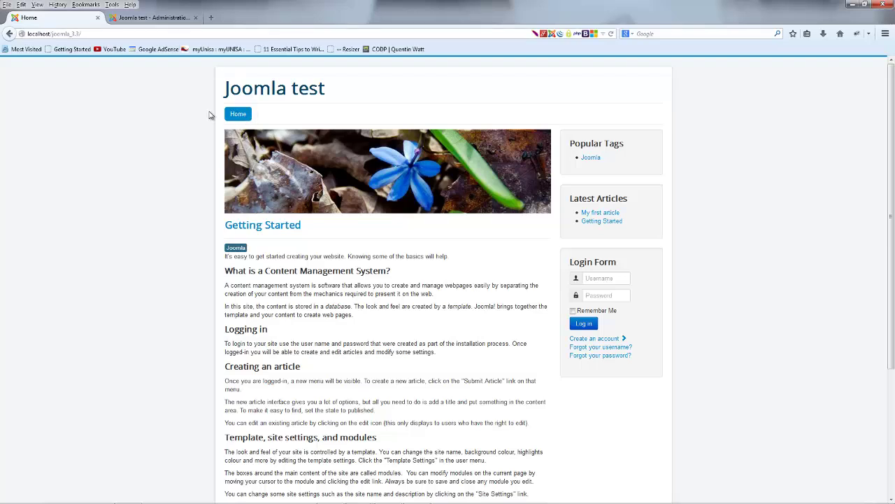
left_click(153, 17)
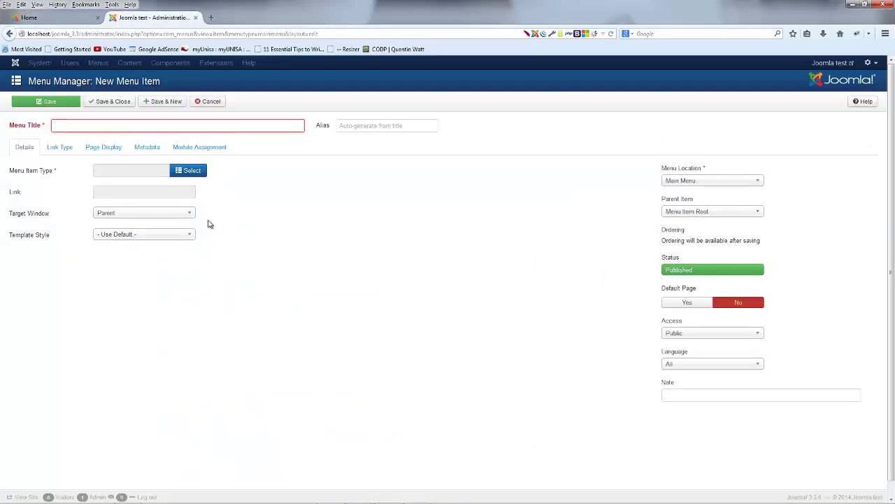
type("First")
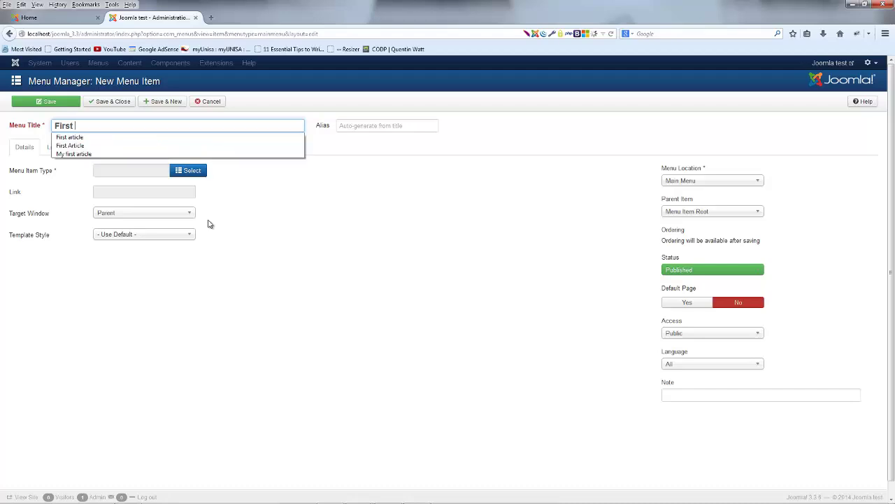
left_click(93, 138)
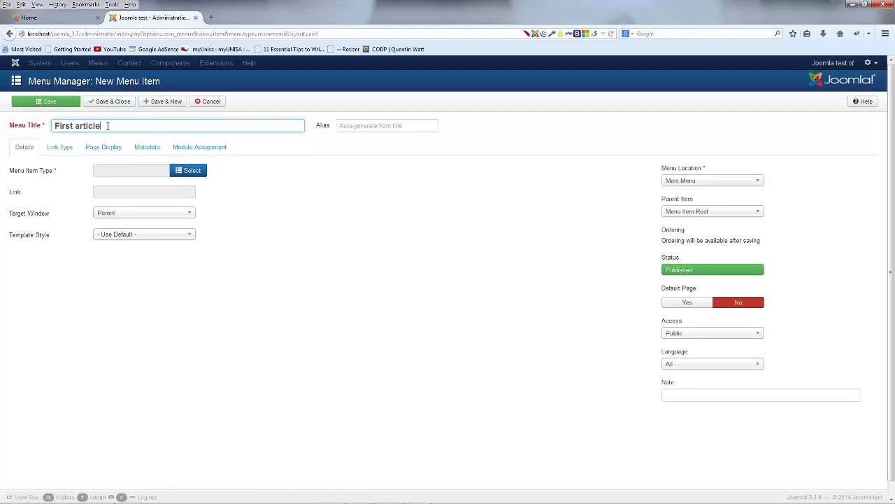
left_click(78, 17)
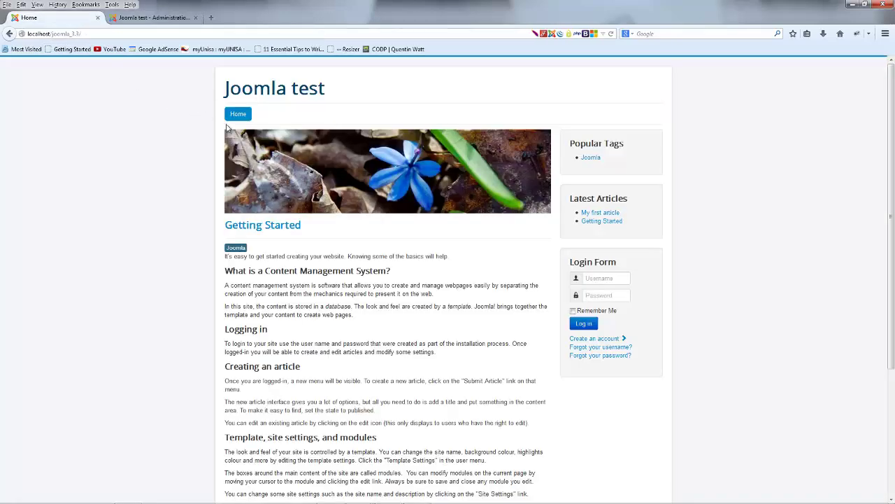
left_click(151, 18)
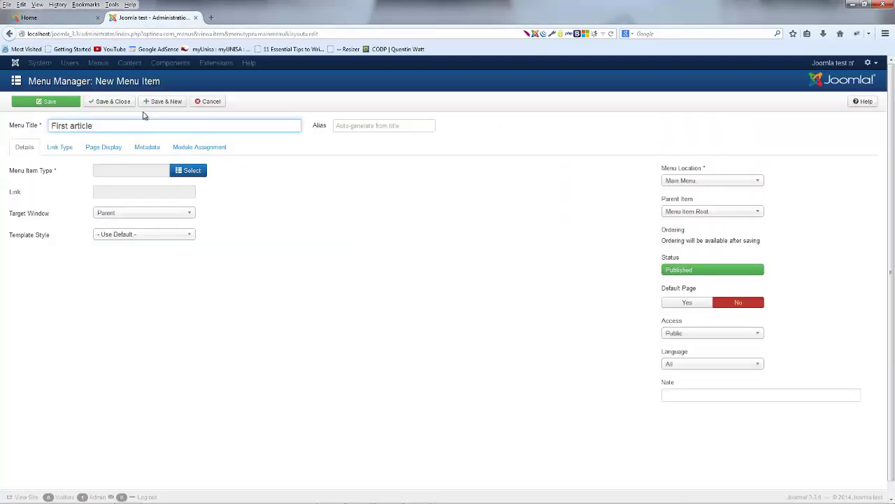
left_click(372, 127)
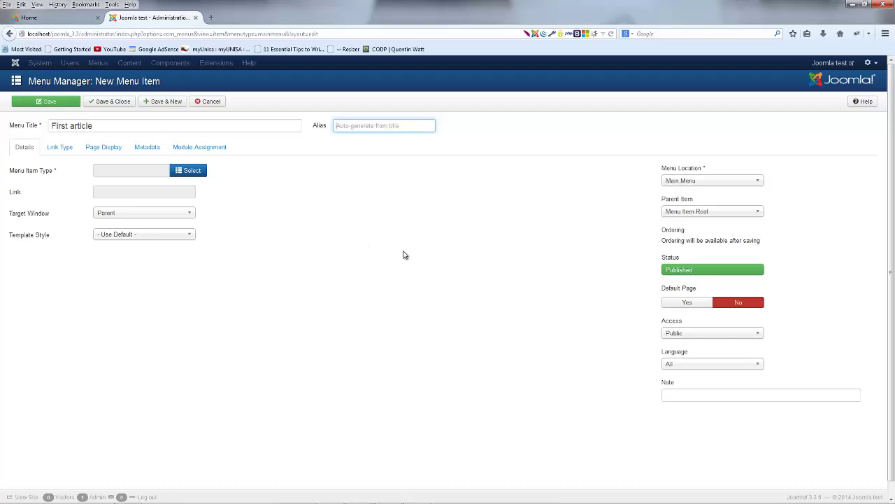
Set the menu item type to Single Article and link it to the article "My first article"
left_click(201, 173)
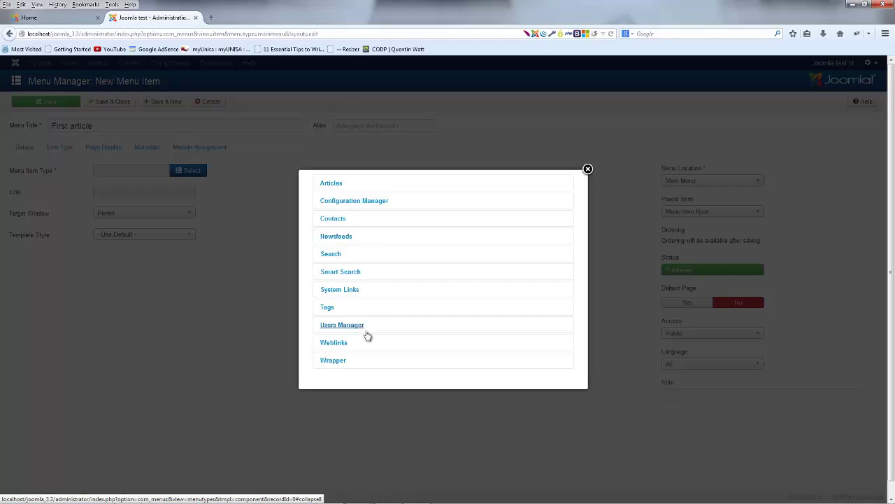
left_click(333, 184)
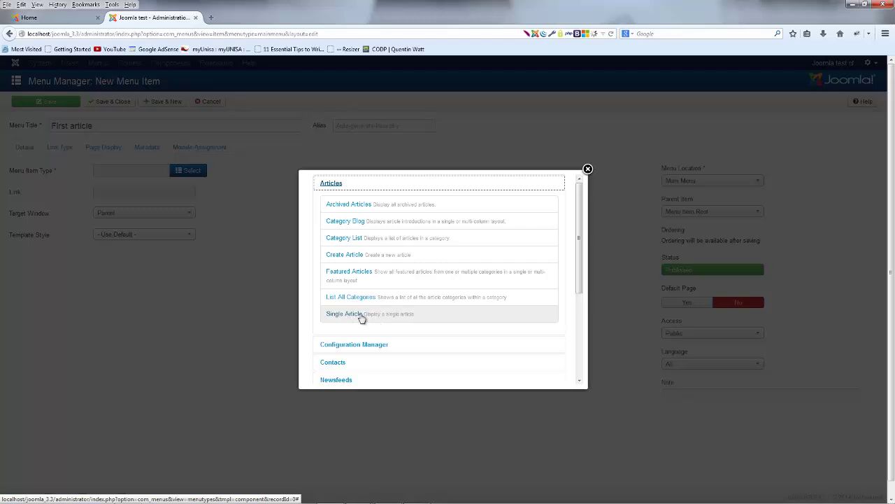
left_click(362, 318)
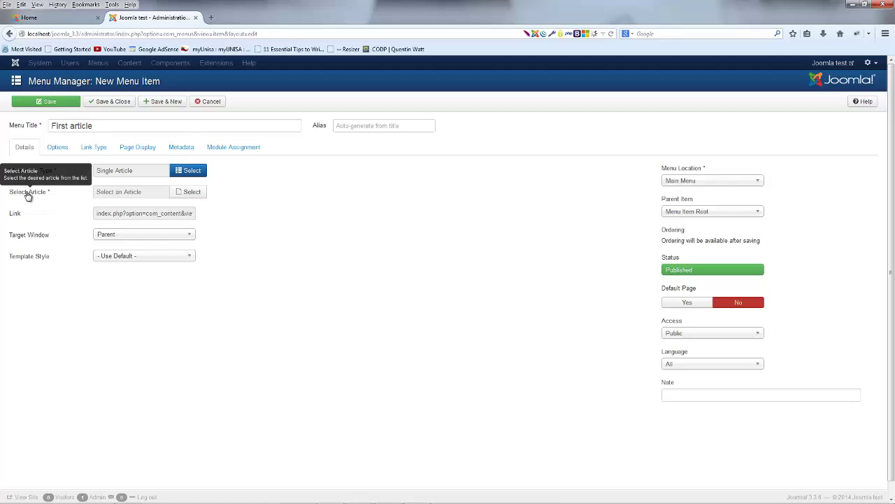
left_click(194, 192)
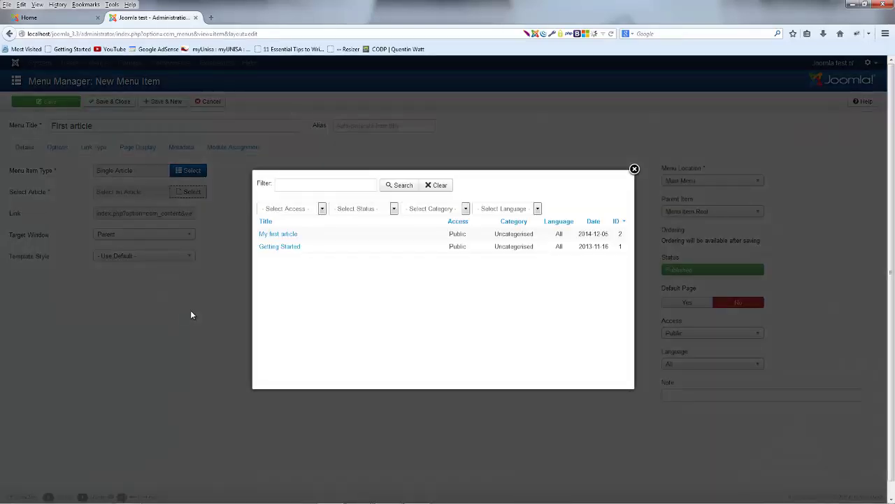
left_click(283, 236)
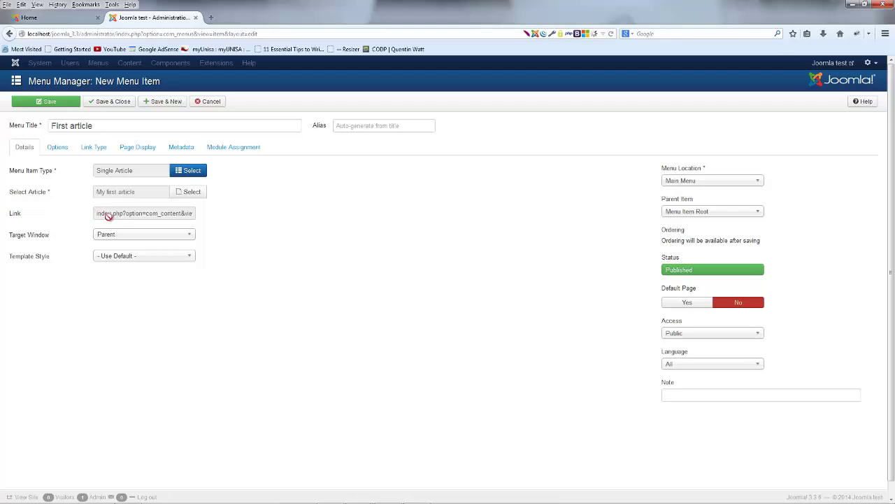
left_click_drag(108, 213, 175, 215)
left_click(234, 240)
left_click(166, 263)
left_click(144, 263)
Set the menu location to Main Menu and the parent item to Menu Item Root
left_click(705, 182)
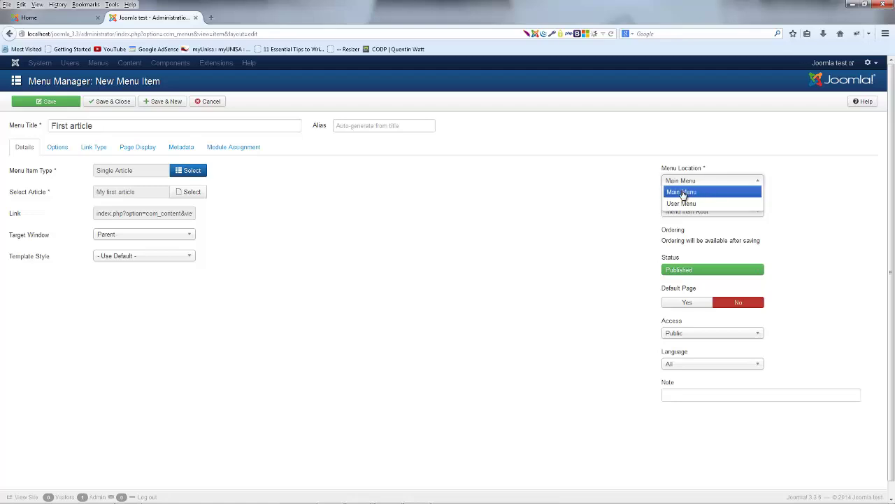
left_click(673, 193)
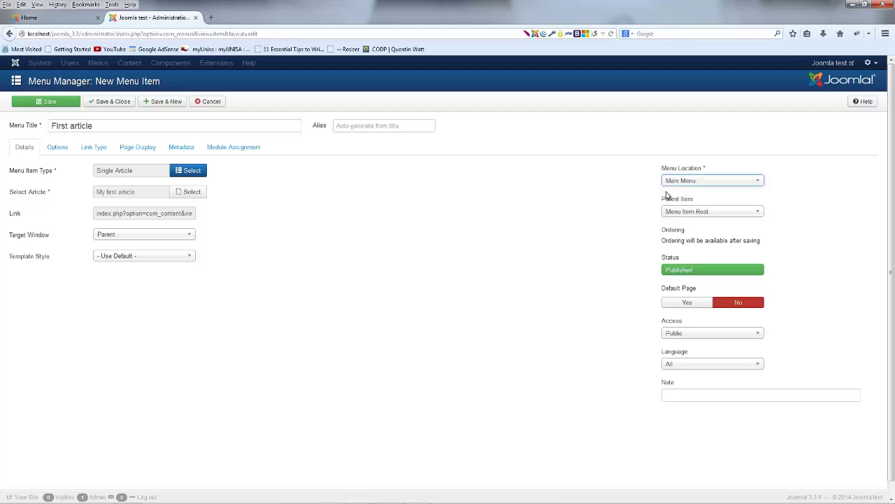
left_click(700, 215)
left_click(697, 223)
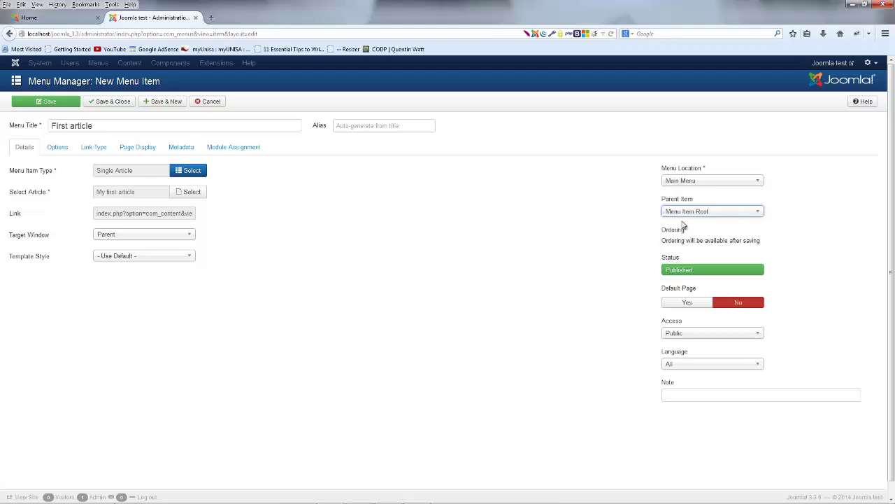
left_click(672, 238)
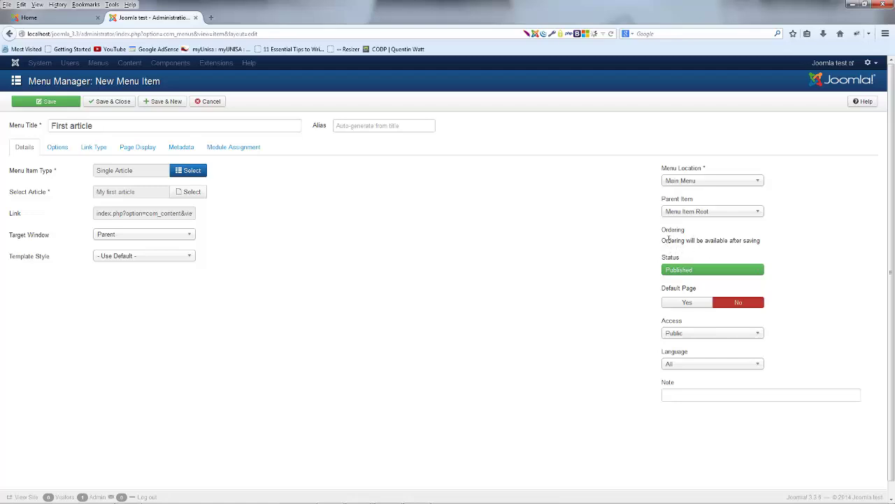
left_click_drag(663, 240, 727, 240)
left_click(568, 277)
Set the menu item's status to Published and its access level to Public
left_click(683, 274)
left_click(678, 280)
left_click(674, 273)
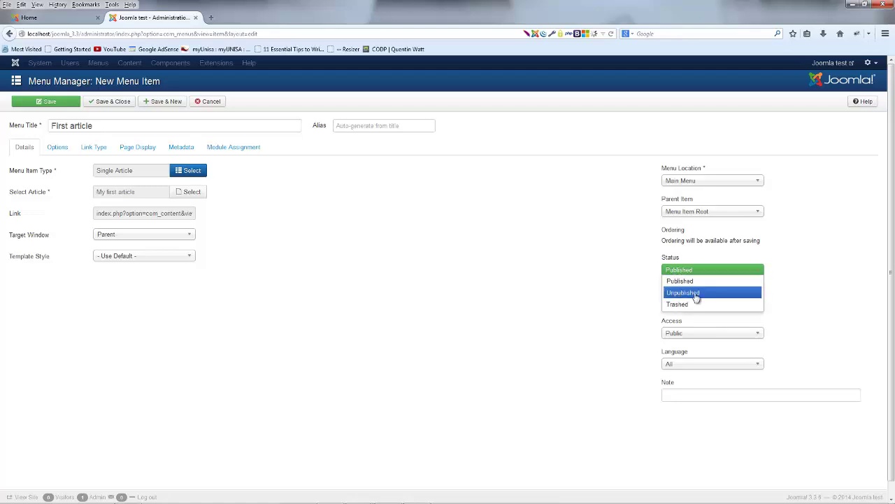
left_click(682, 280)
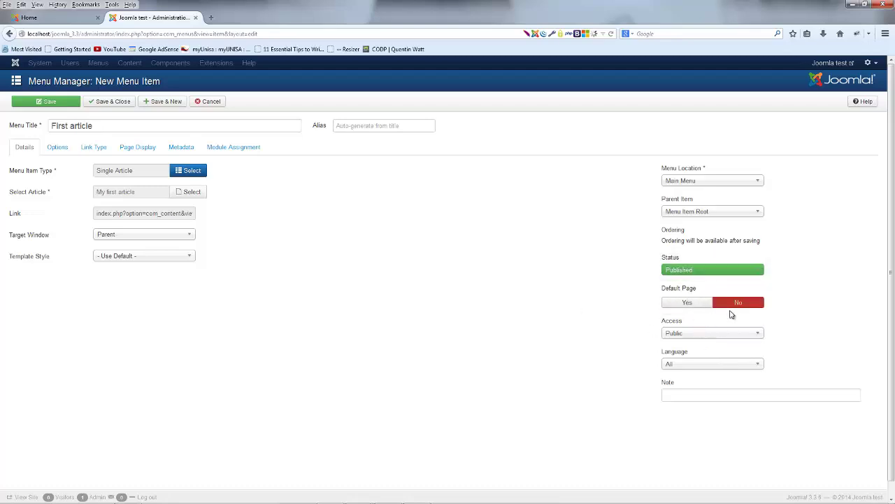
left_click(684, 334)
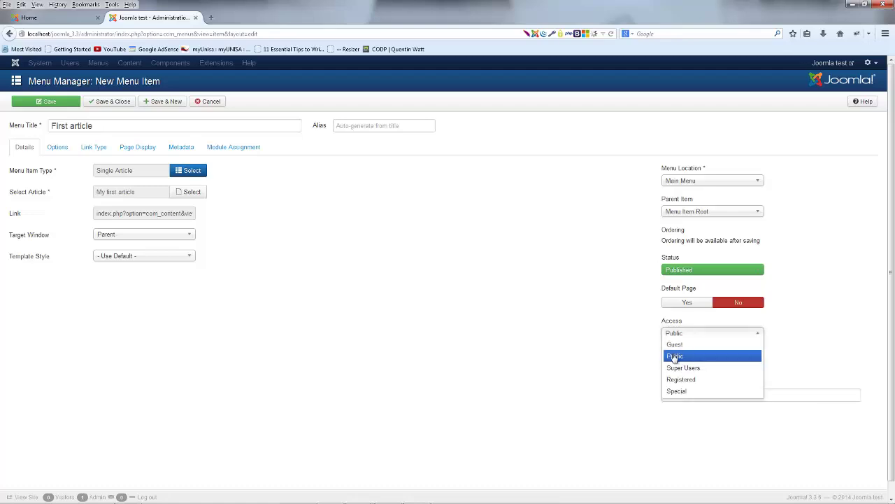
left_click(675, 357)
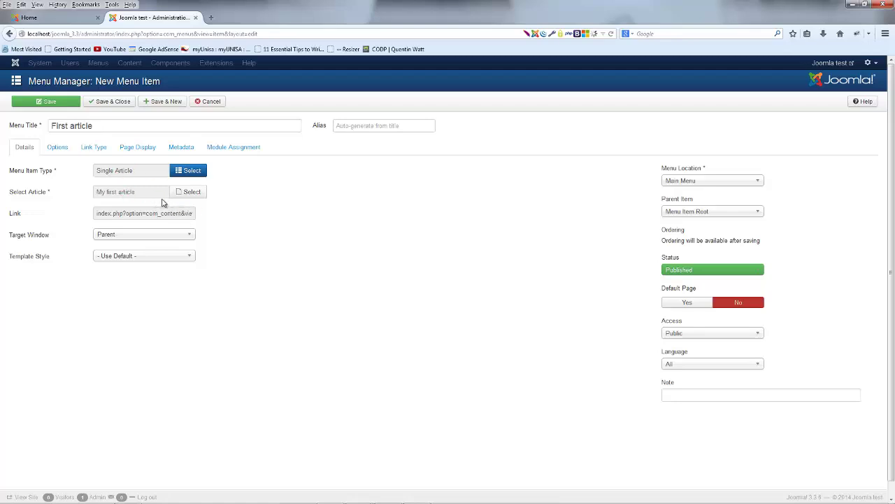
Save the "First article" menu item and review its generated alias and ordering choices
left_click(53, 101)
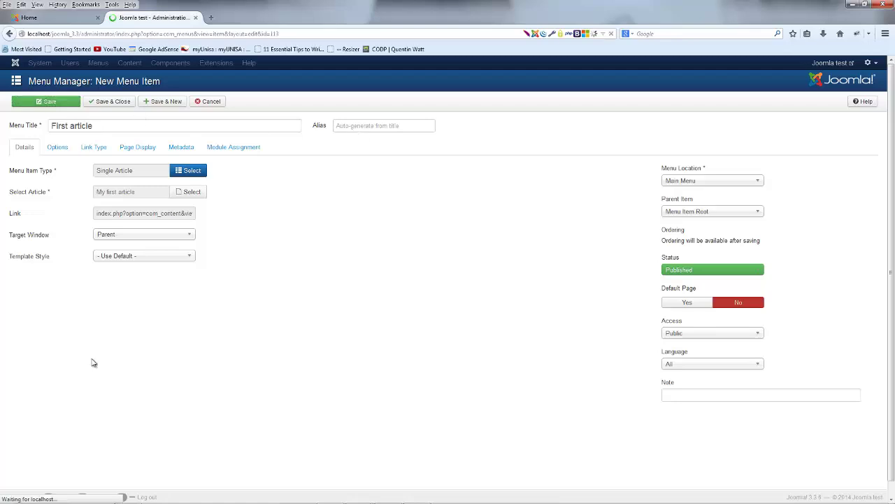
left_click_drag(387, 160, 333, 161)
left_click(353, 227)
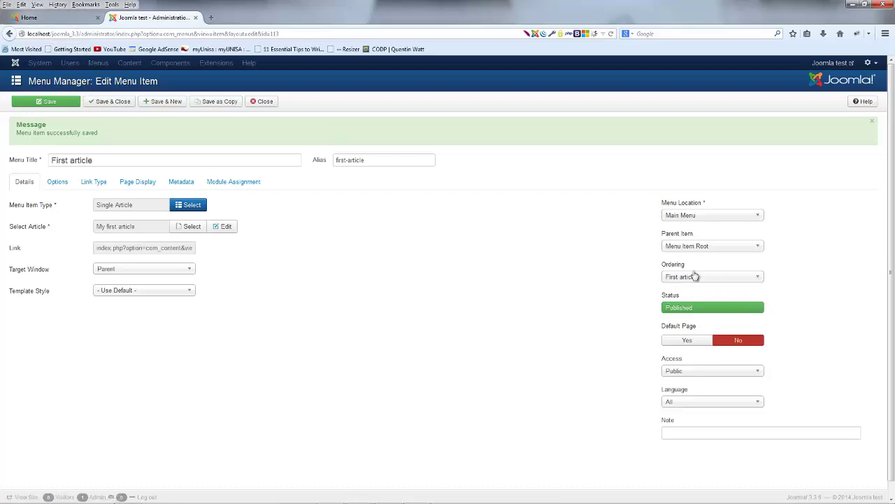
left_click(677, 279)
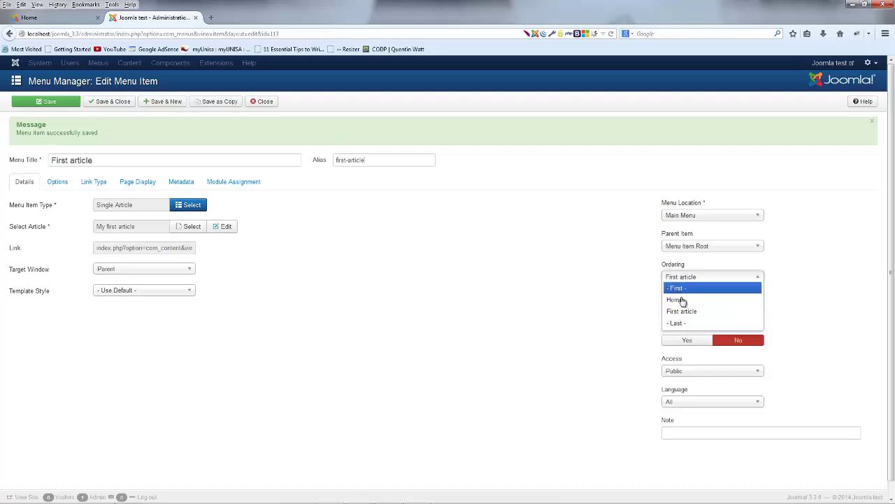
left_click(800, 286)
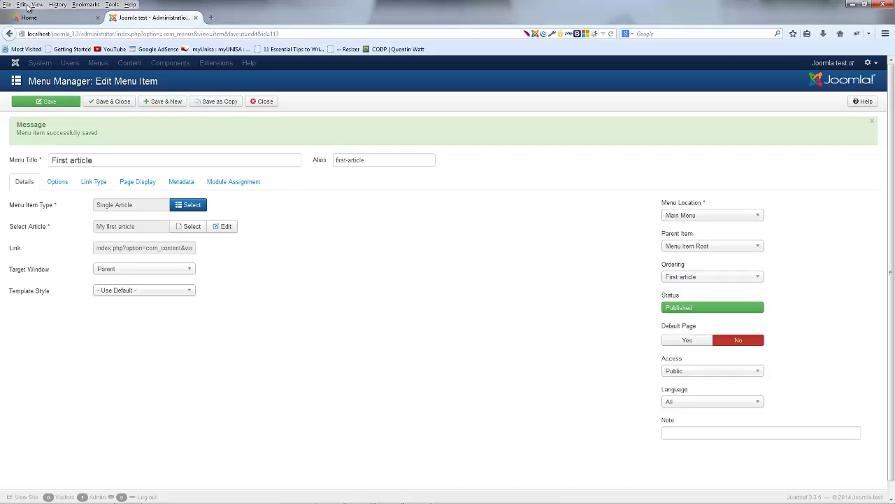
Reload the public site and open the First article menu link to check the page it leads to
left_click(55, 18)
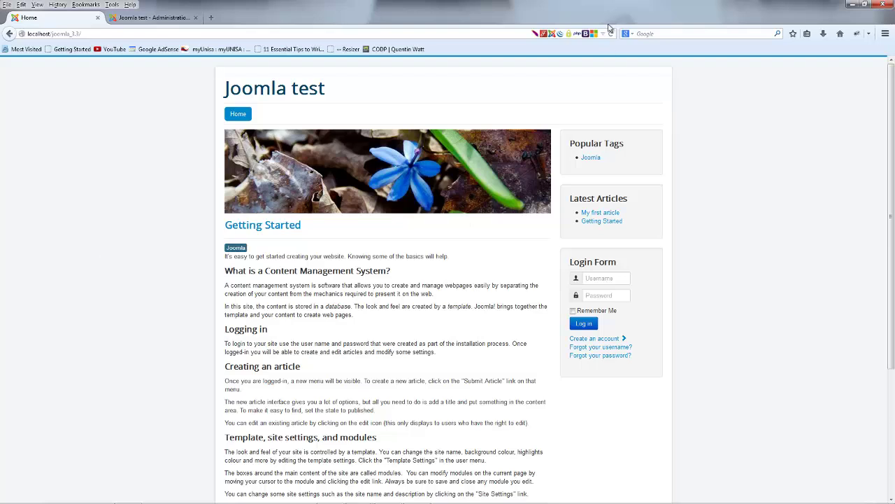
left_click(611, 33)
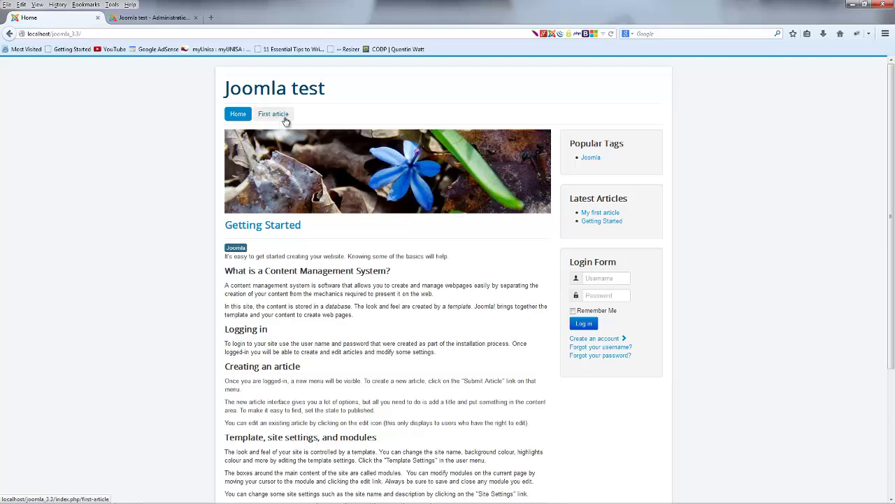
left_click(284, 120)
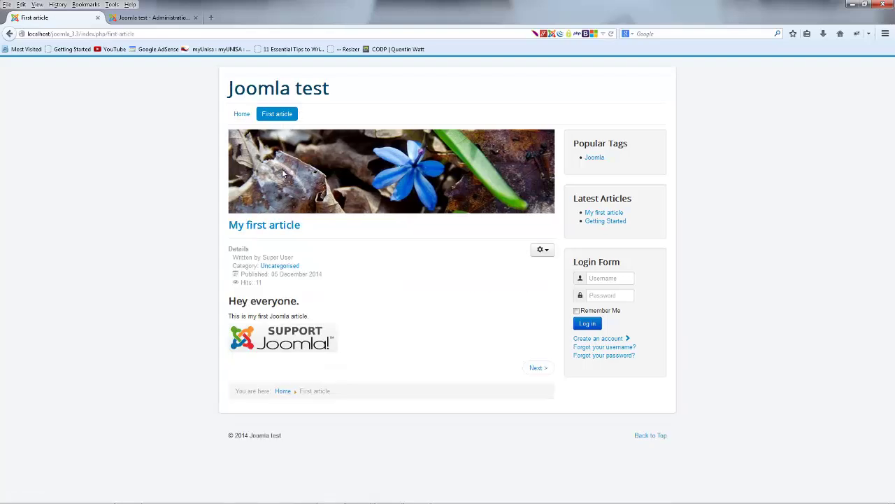
left_click_drag(354, 346, 406, 329)
left_click(263, 318)
Save and close the First article menu item, and start a new Main Menu item titled "YouTube"
left_click(158, 19)
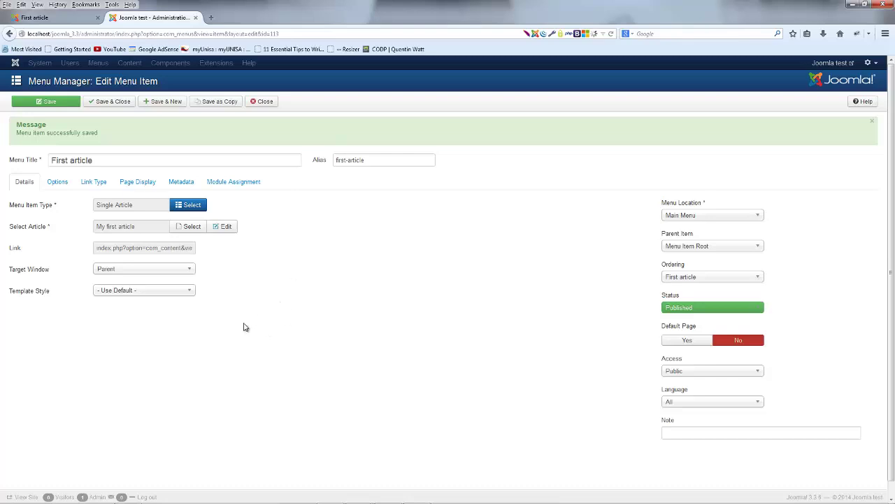
left_click(112, 102)
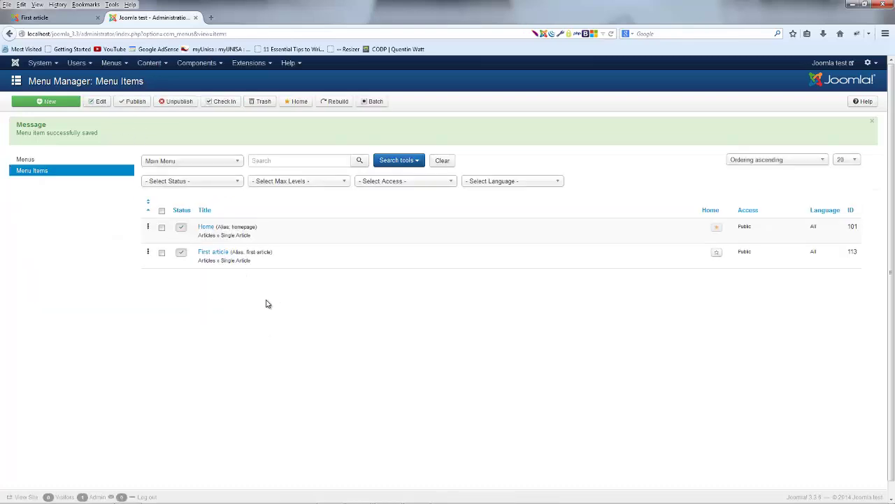
left_click(42, 101)
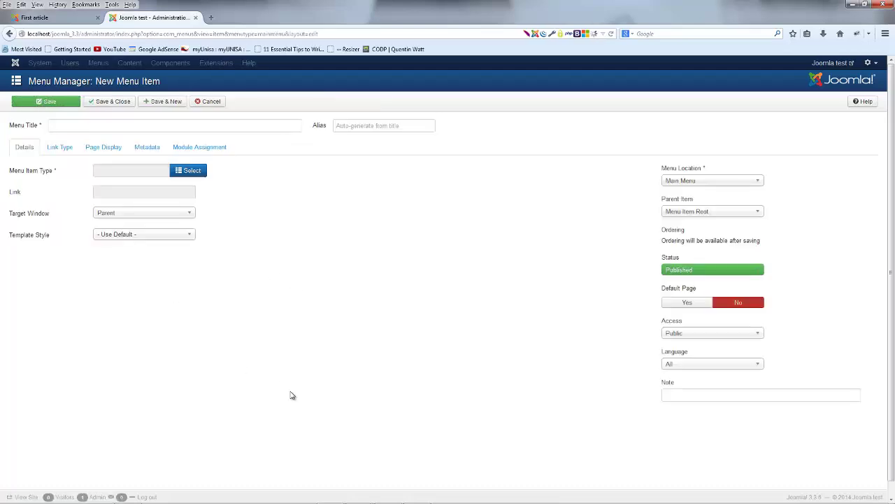
left_click(117, 123)
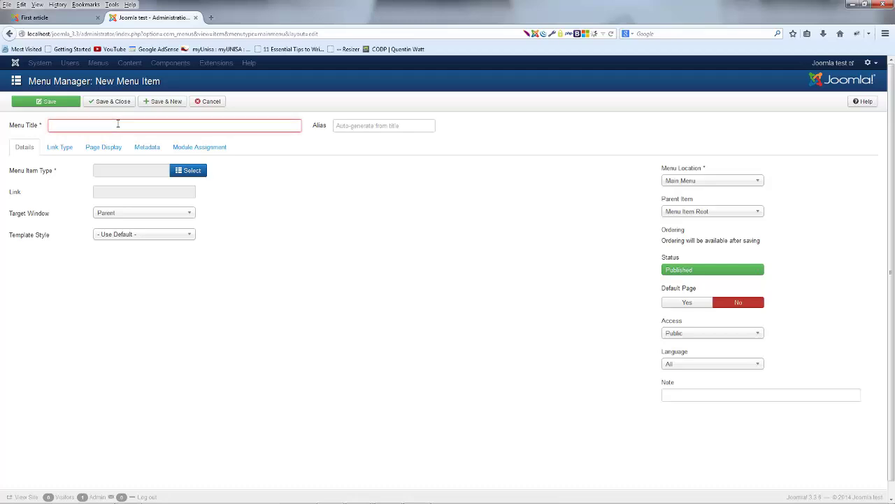
type("YouTube")
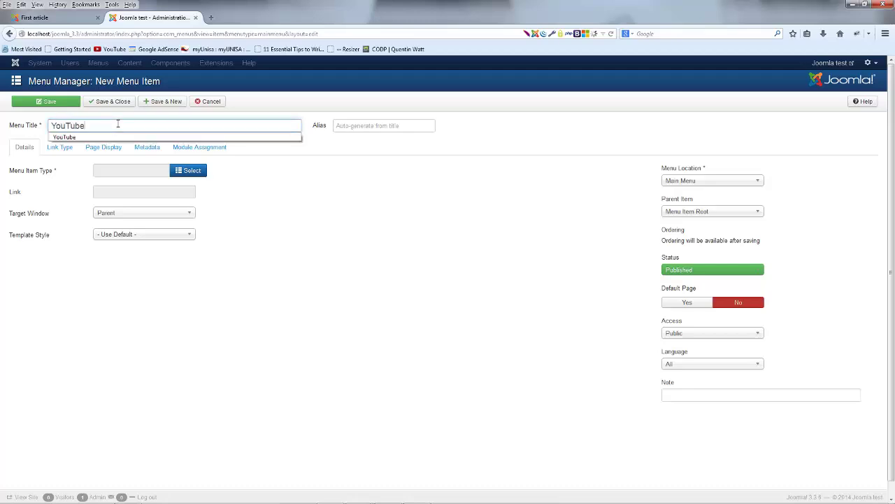
left_click(264, 272)
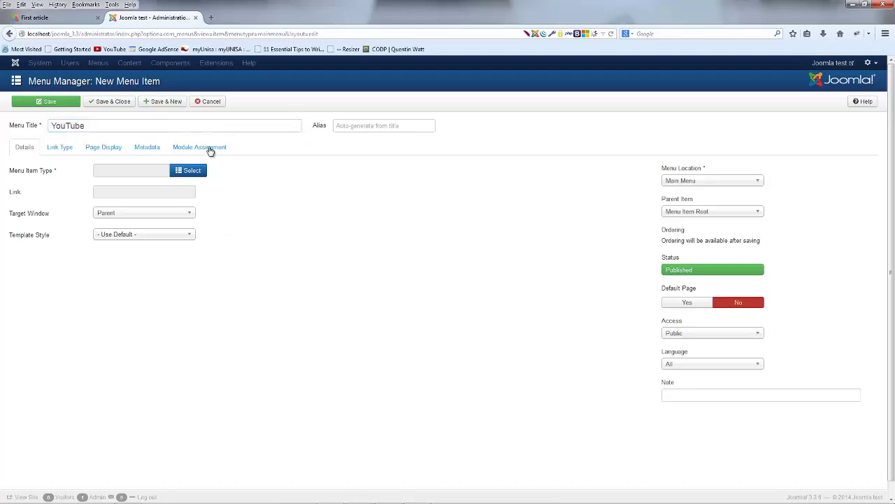
Set the YouTube item's menu item type to External URL from the System Links group
left_click(184, 173)
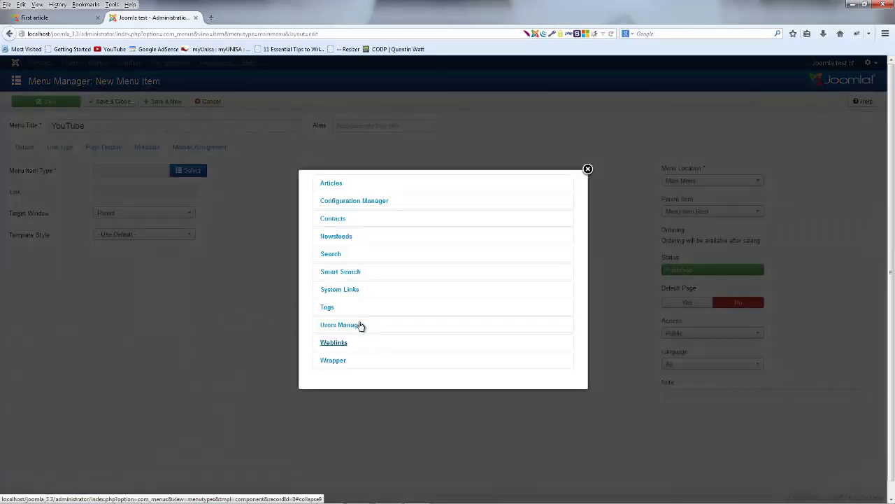
left_click(340, 290)
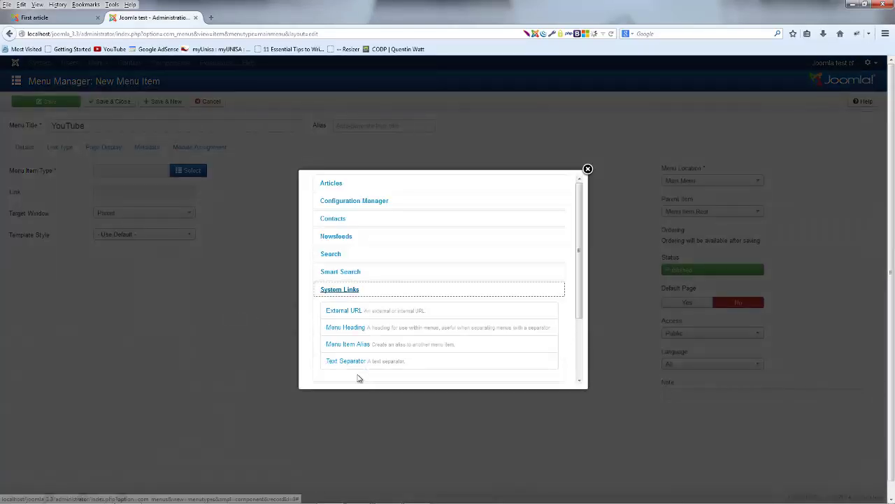
left_click(350, 311)
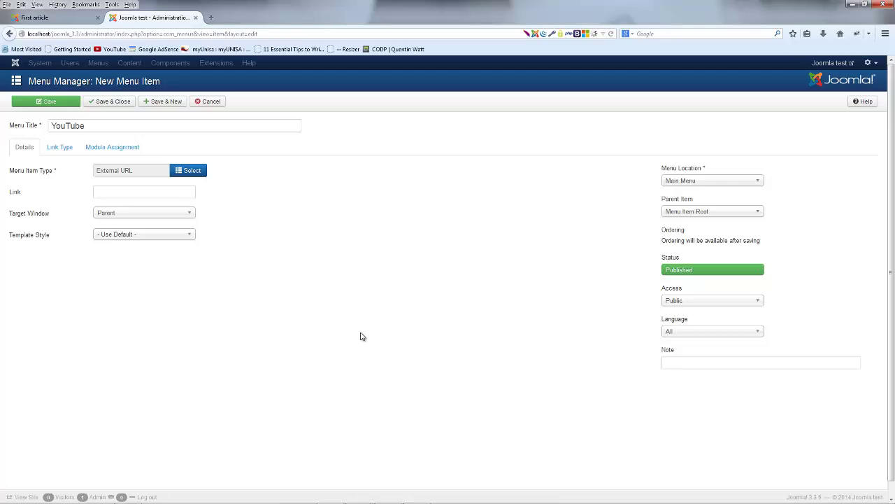
Set the item's link to the previously used YouTube channel address and save the menu item
left_click(149, 188)
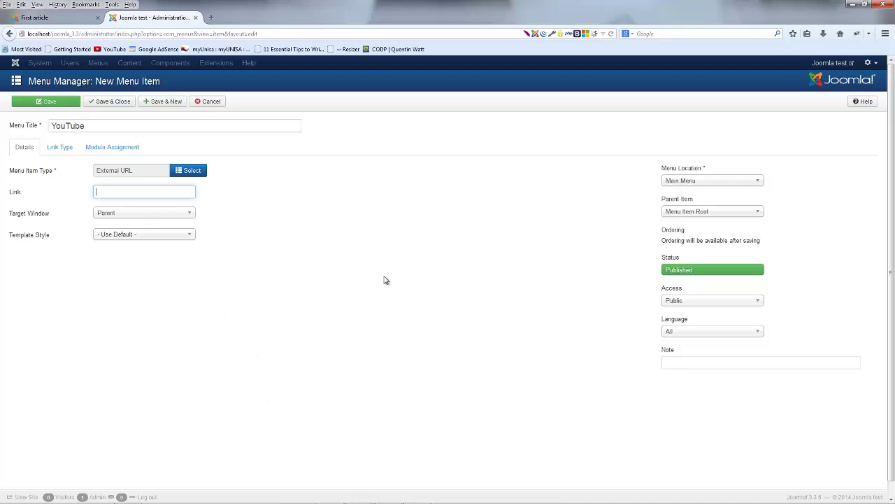
type("http")
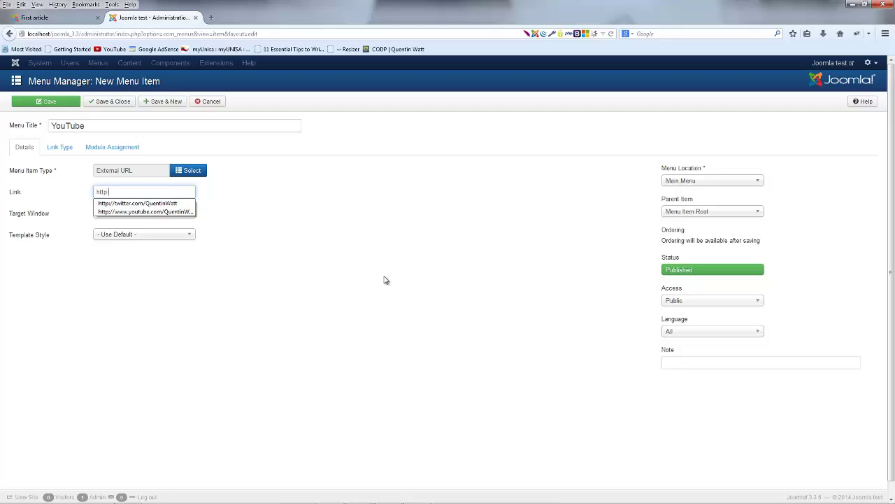
key("Down")
key("Down")
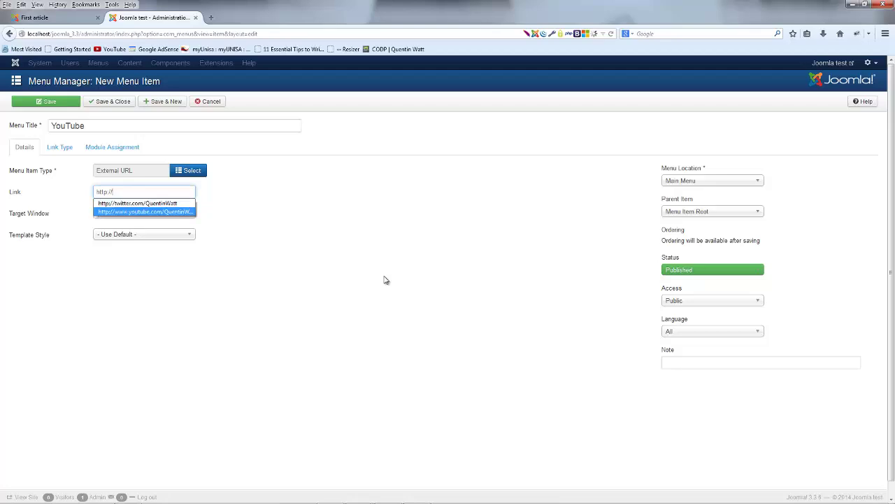
key("Return")
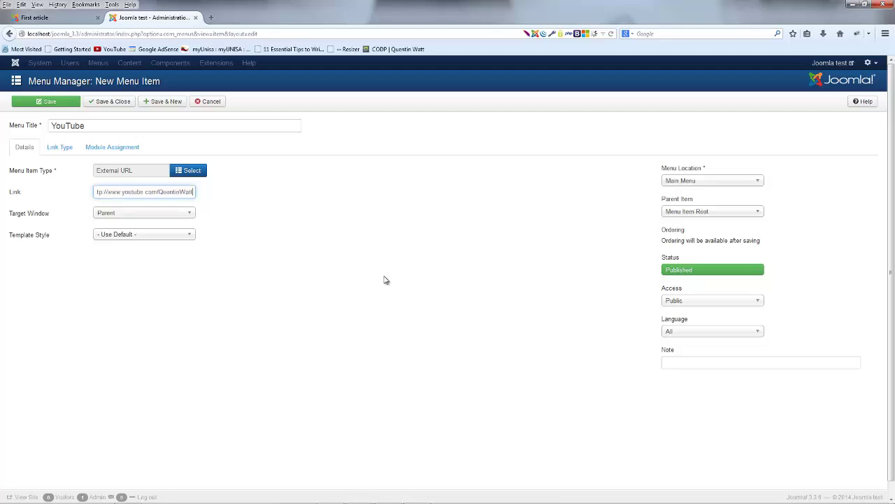
left_click(160, 196)
left_click(334, 227)
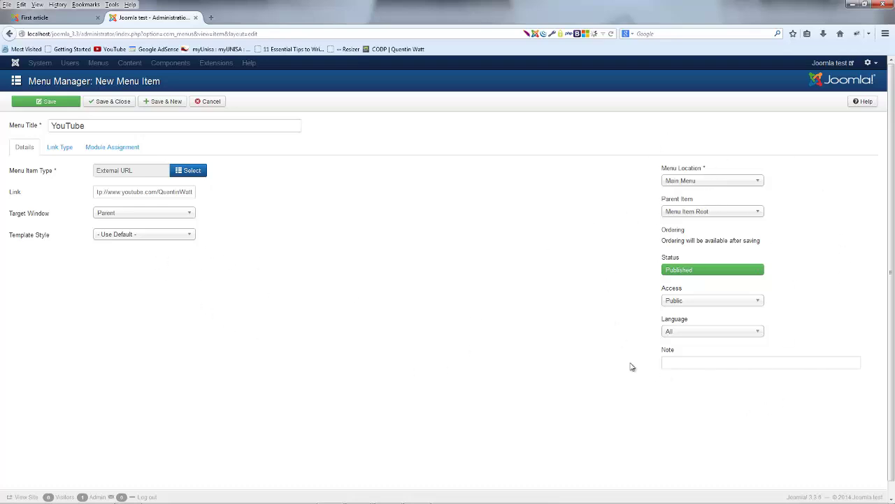
left_click(57, 101)
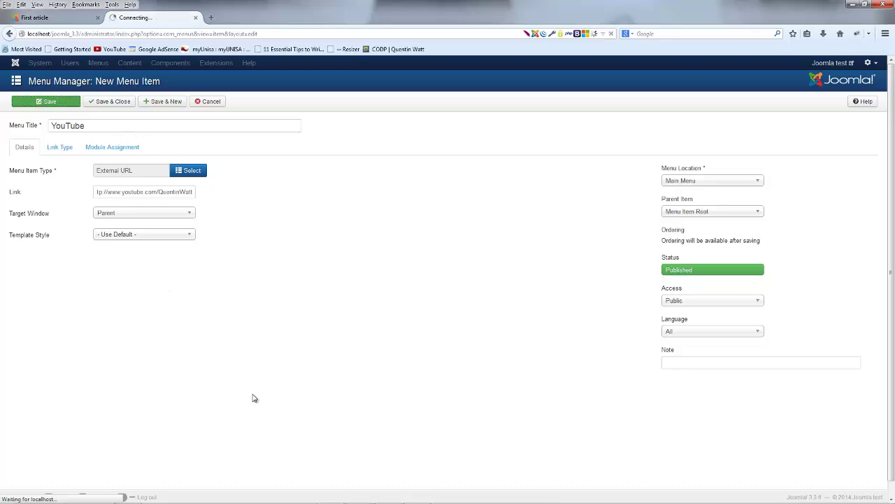
Reload the public site, test the YouTube menu link, and return to the site from the channel page
left_click(35, 18)
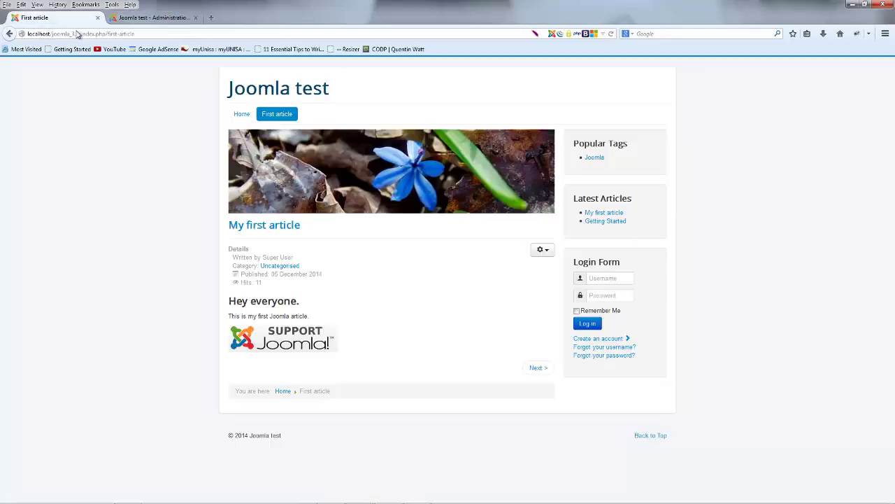
left_click(611, 34)
left_click(321, 117)
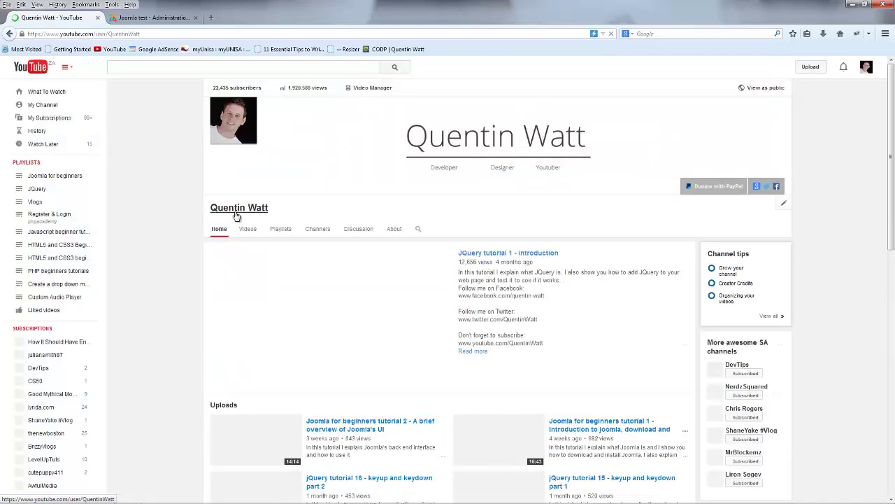
left_click(237, 215)
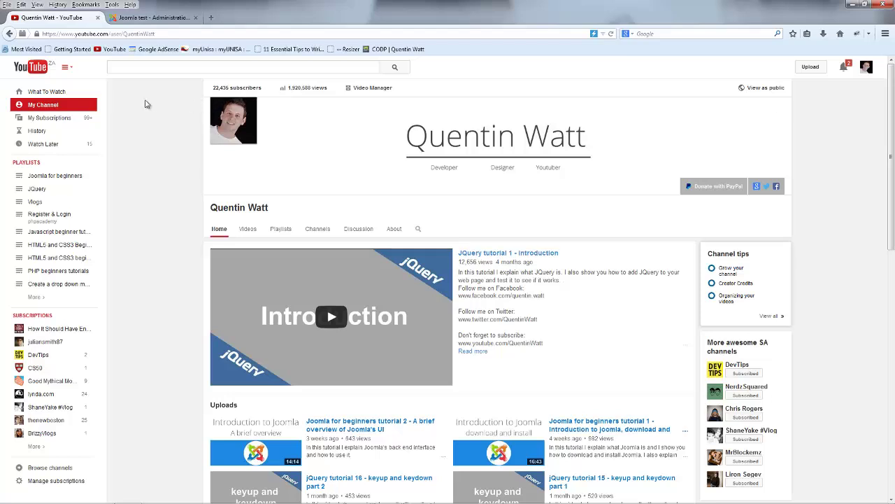
left_click(11, 35)
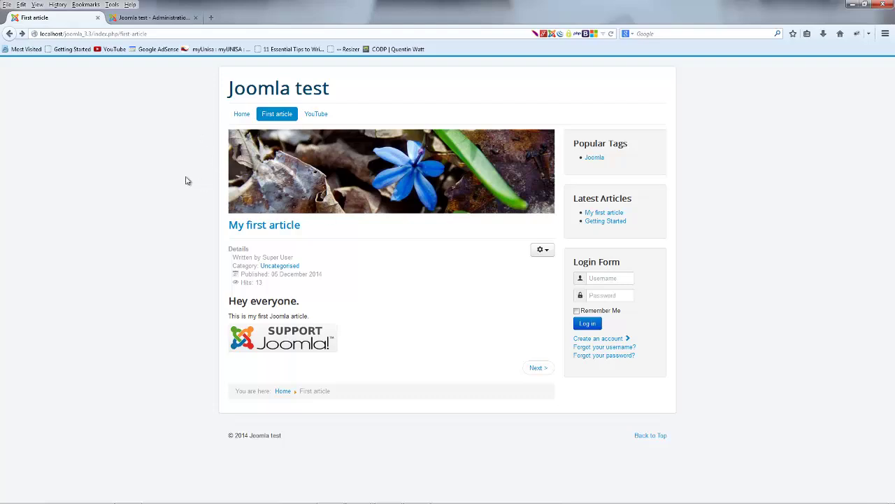
Examine the YouTube menu item's ordering choices and compare them with the menu order on the public site
left_click(151, 17)
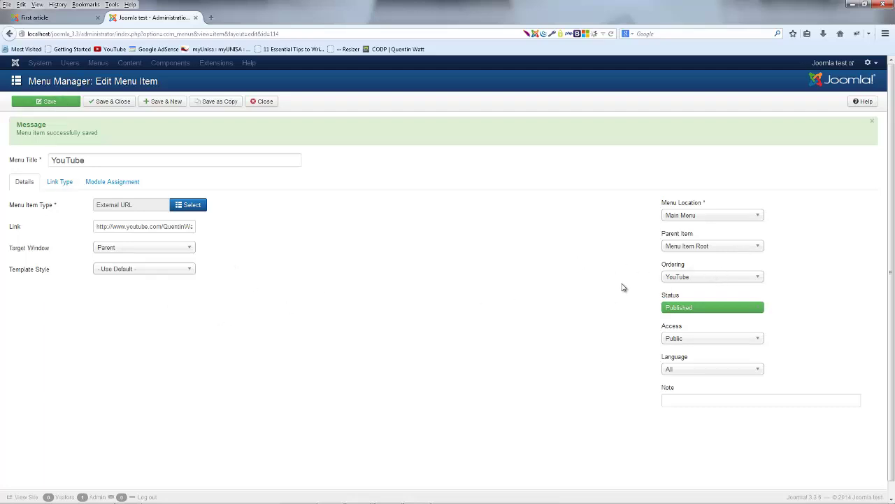
left_click(684, 278)
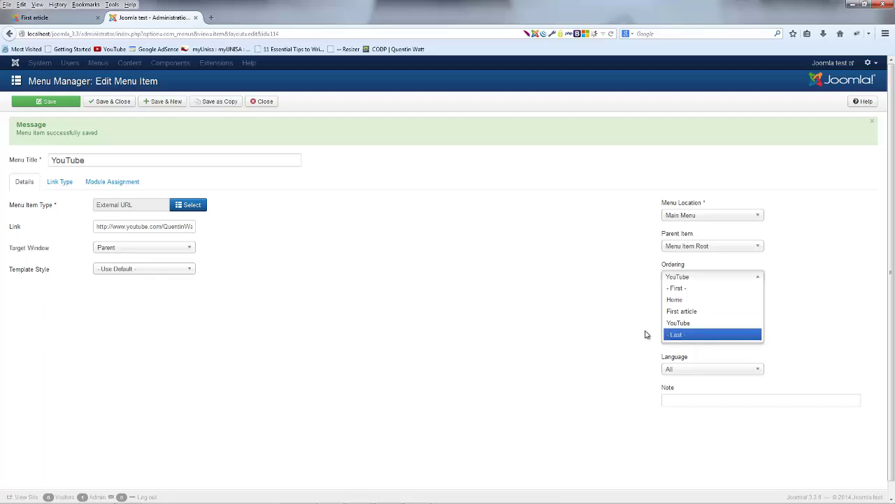
left_click(633, 312)
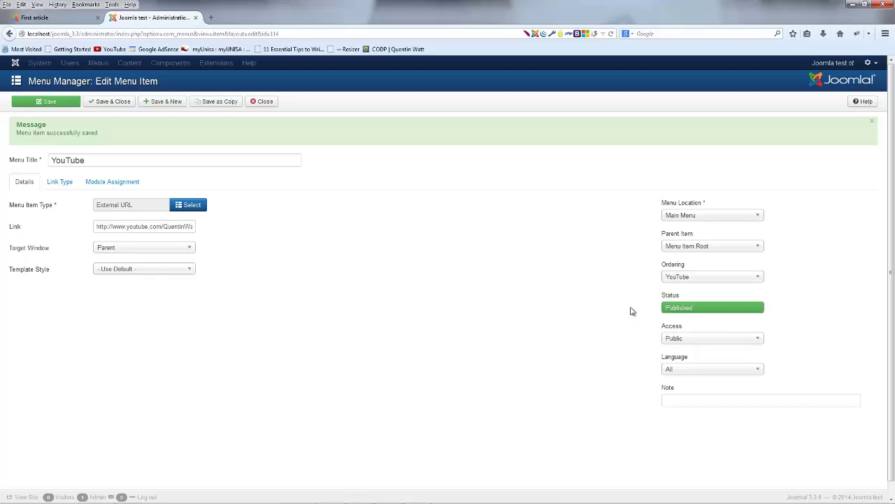
left_click(714, 279)
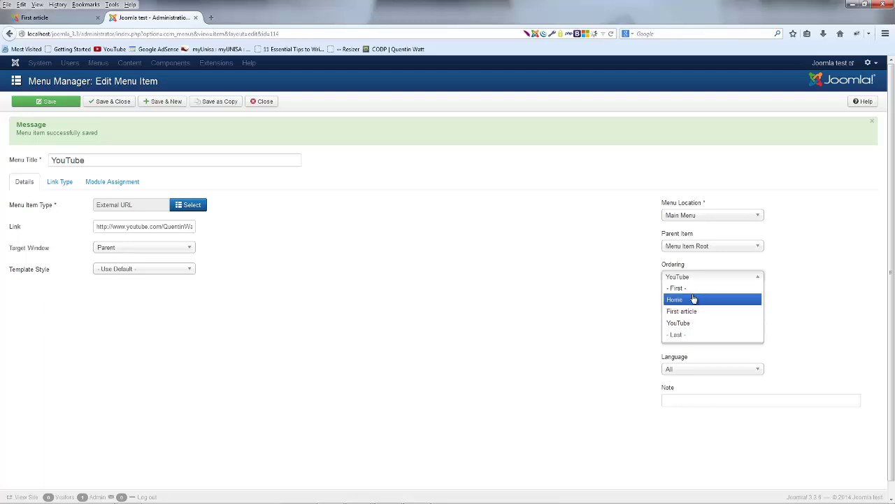
left_click(408, 238)
left_click(35, 18)
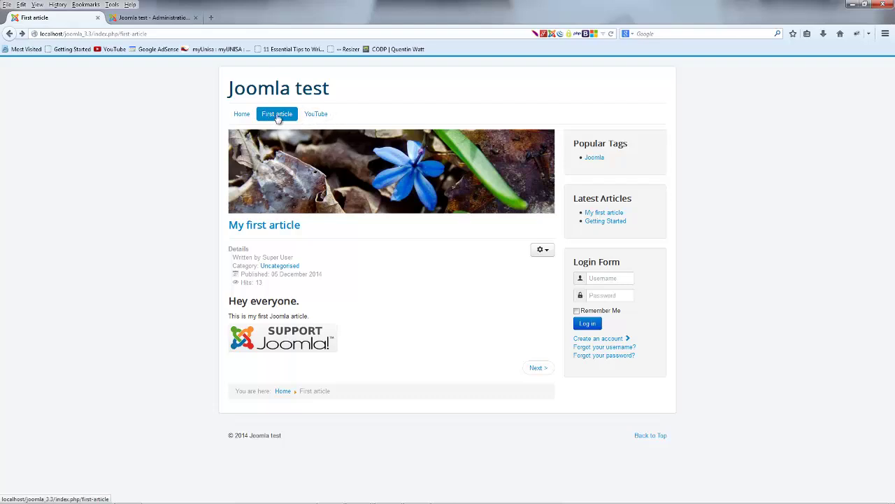
key("ctrl+Tab")
Try ordering the YouTube menu item by First article, saving it and reloading the public site to check its position
left_click(727, 280)
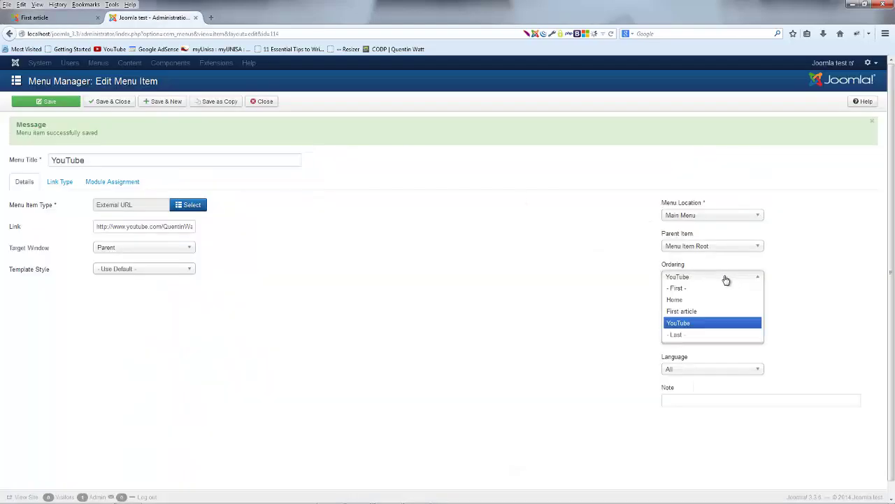
left_click(689, 314)
left_click(50, 107)
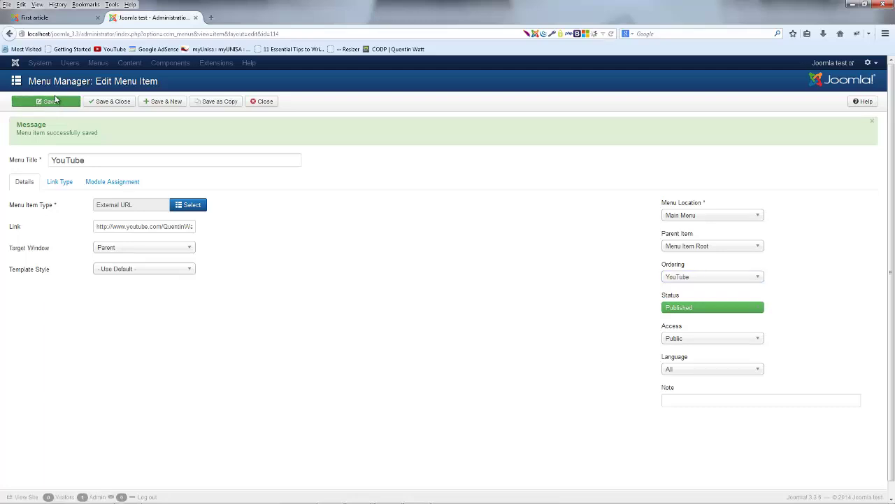
left_click(67, 17)
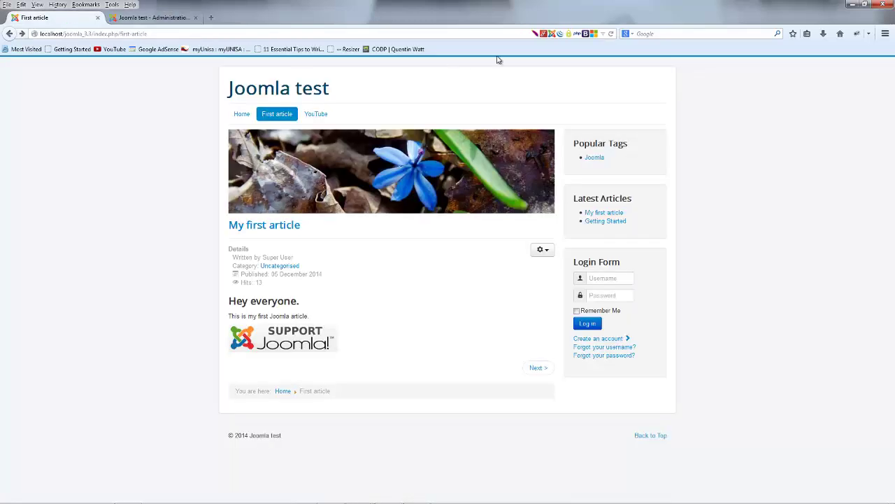
left_click(610, 34)
left_click(611, 34)
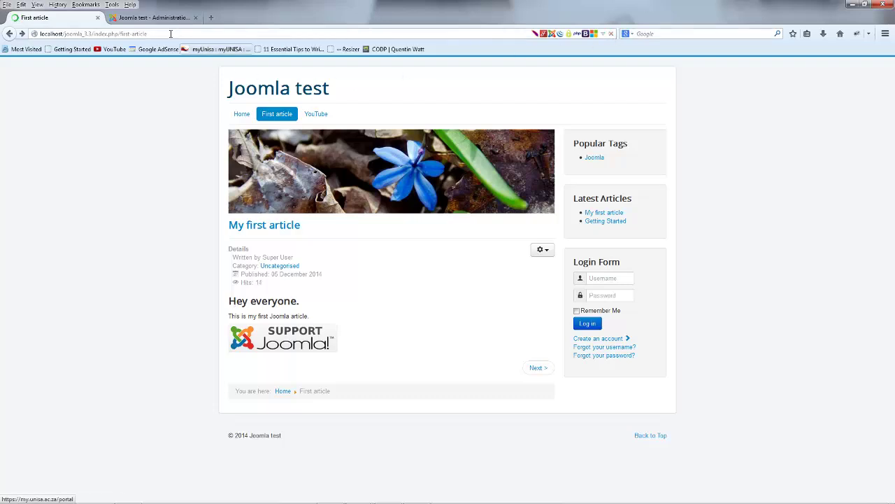
Set the YouTube menu item's ordering to Home, save it, and reload the public site to check the menu order
left_click(136, 18)
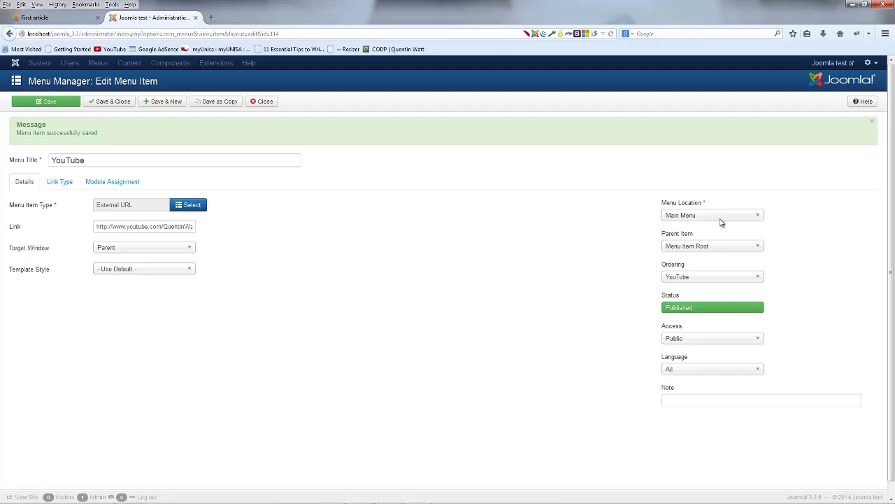
left_click(704, 280)
left_click(691, 300)
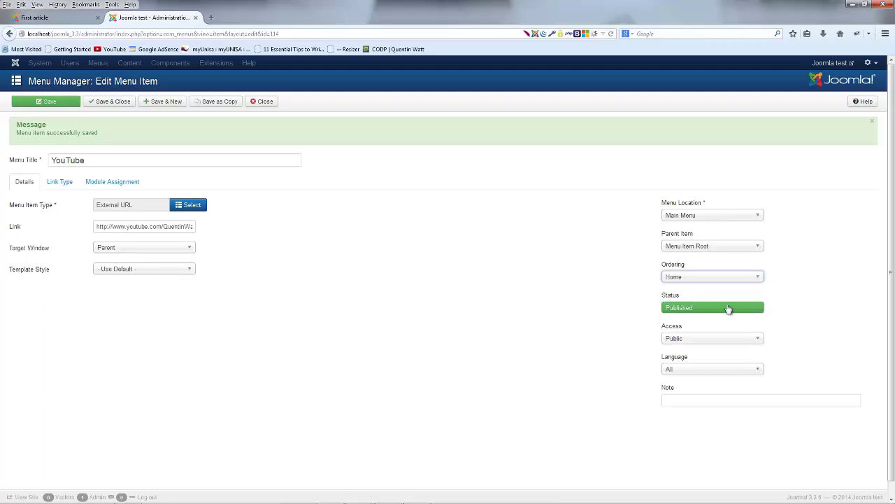
left_click(73, 103)
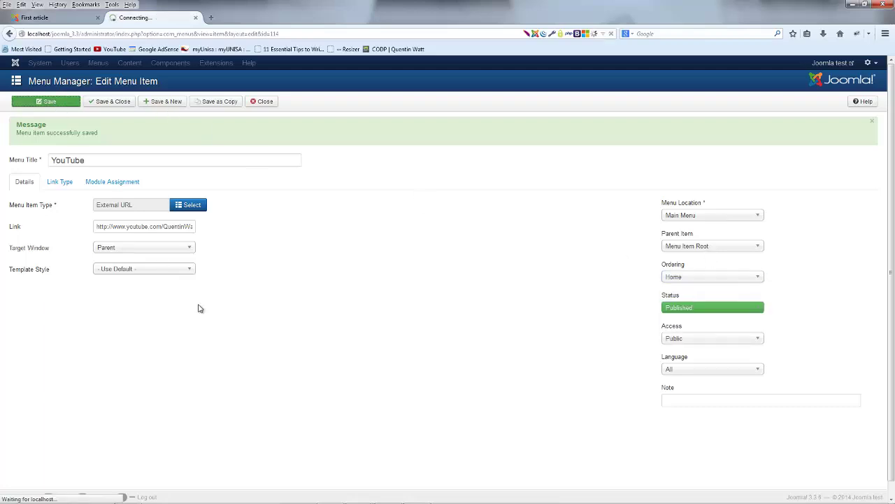
left_click(35, 18)
left_click(611, 35)
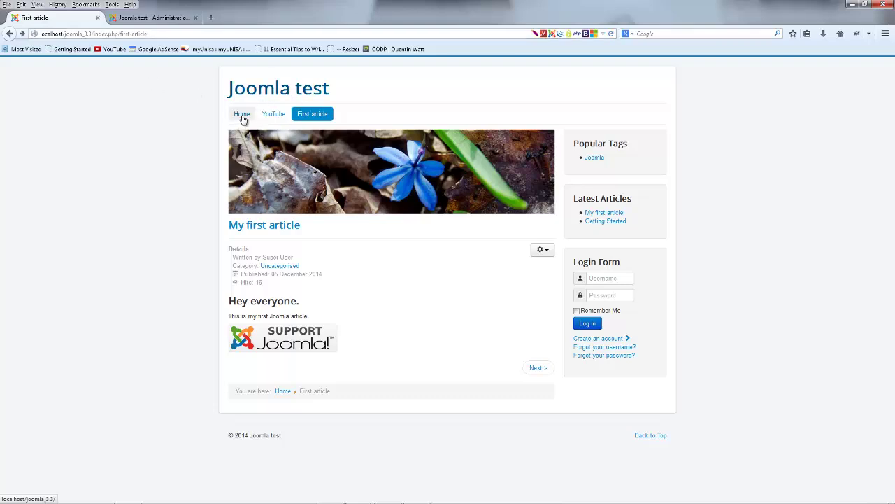
Compare the YouTube menu item's saved ordering with the menu order on the public site
left_click(138, 21)
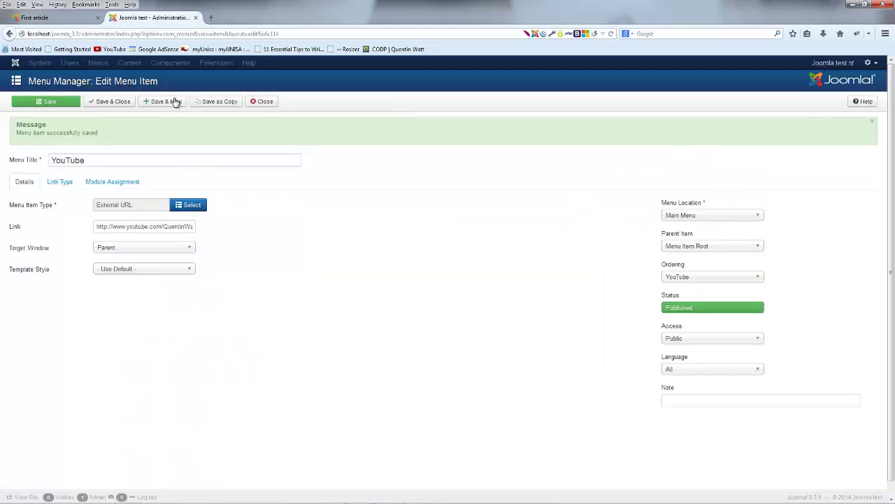
left_click(61, 19)
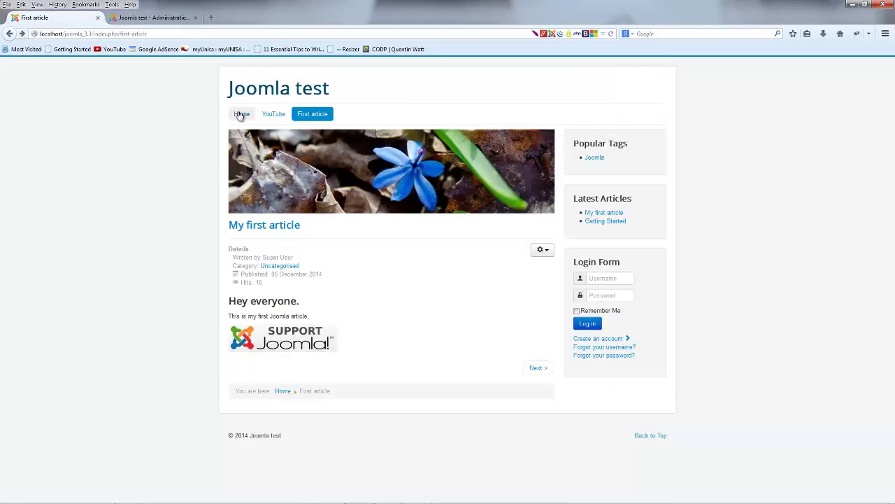
left_click(143, 17)
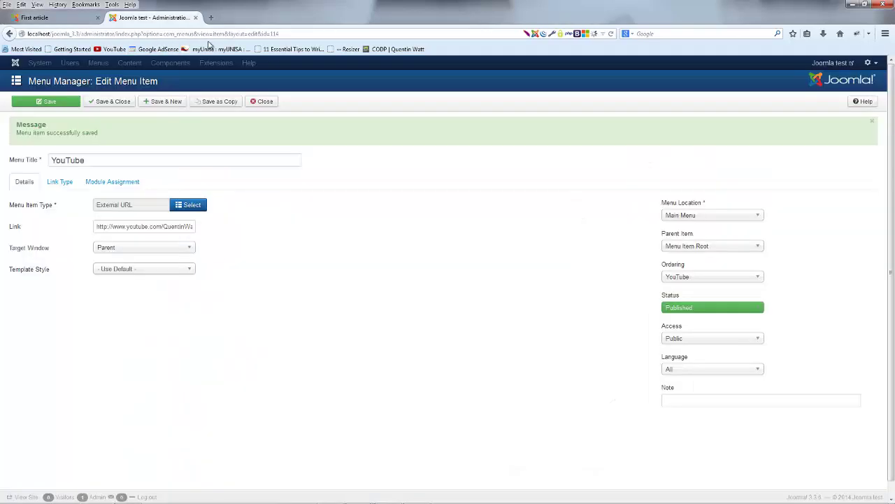
Try First as the YouTube menu item's ordering, change it to Last, and compare the choice with the public site's menu
left_click(701, 277)
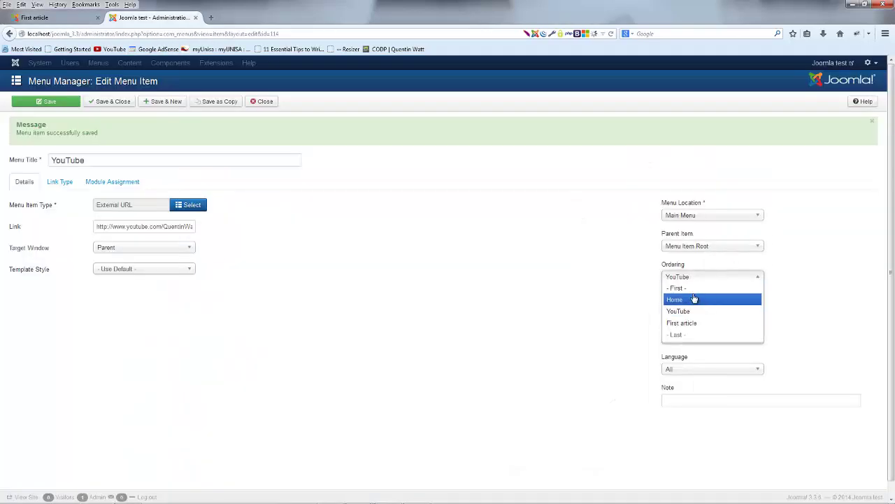
left_click(696, 299)
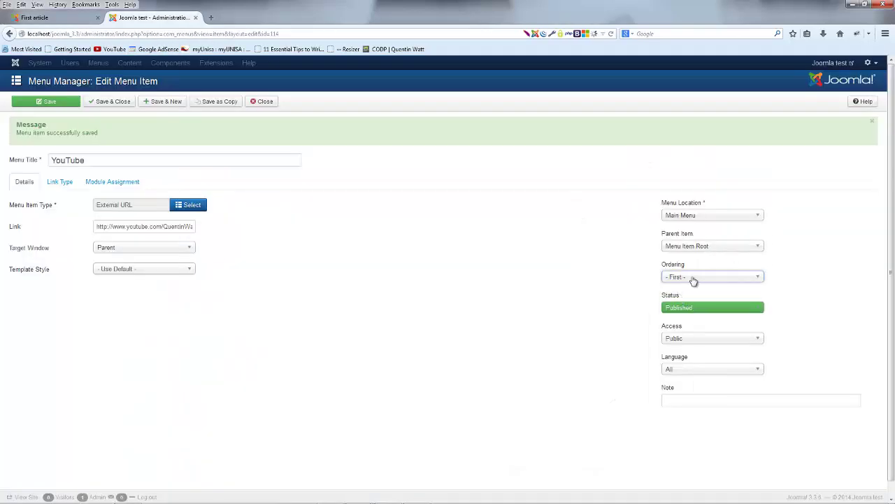
left_click(688, 279)
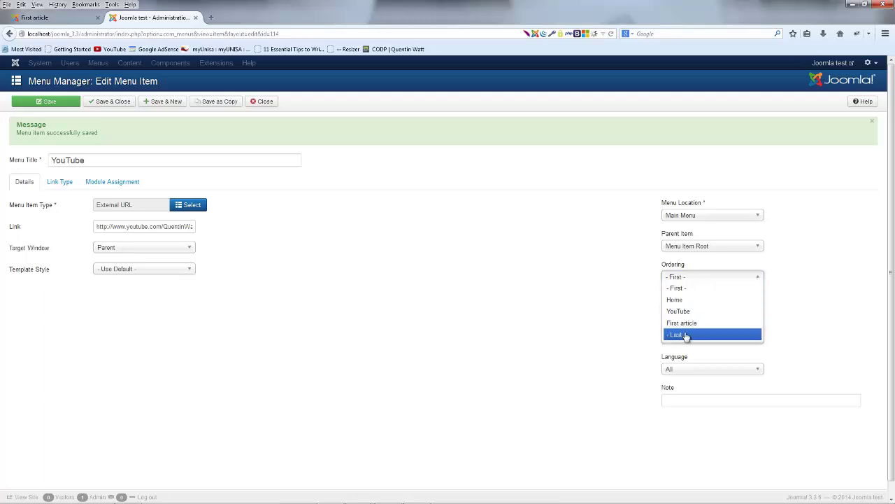
left_click(686, 338)
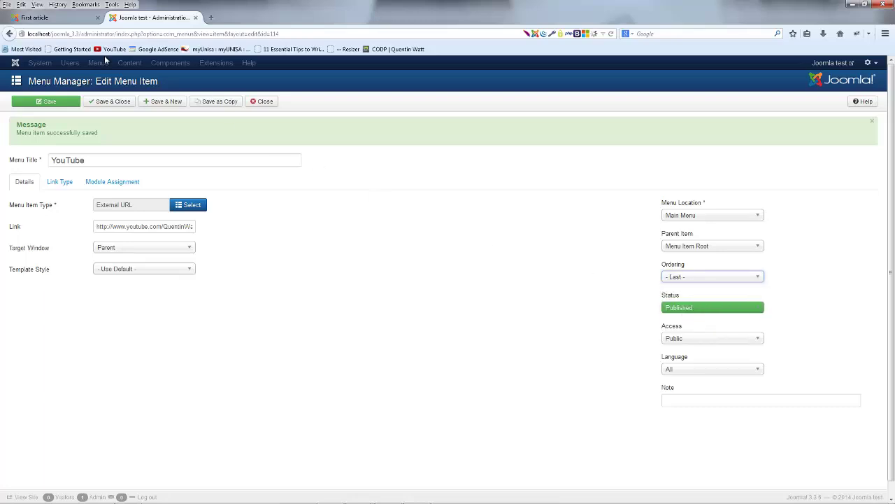
left_click(53, 17)
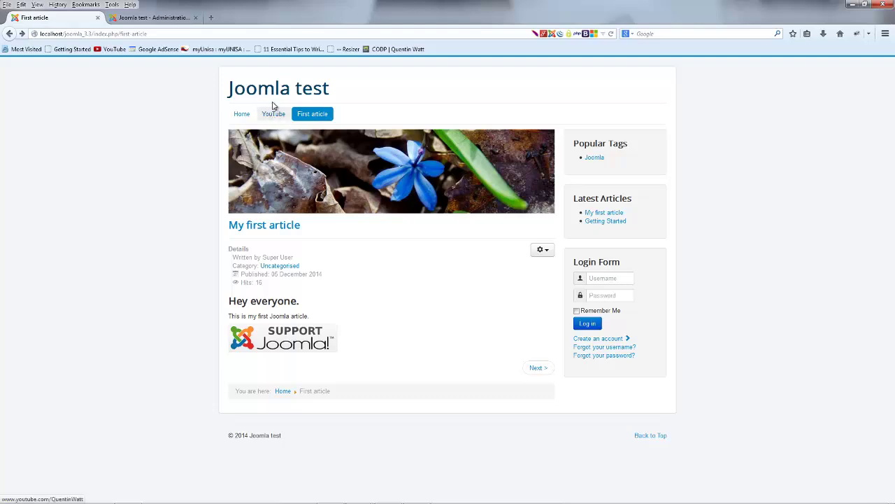
left_click(140, 18)
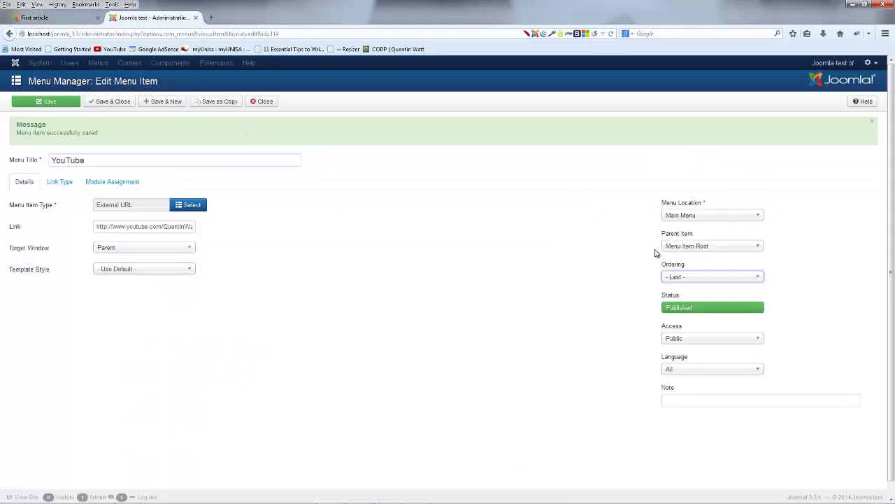